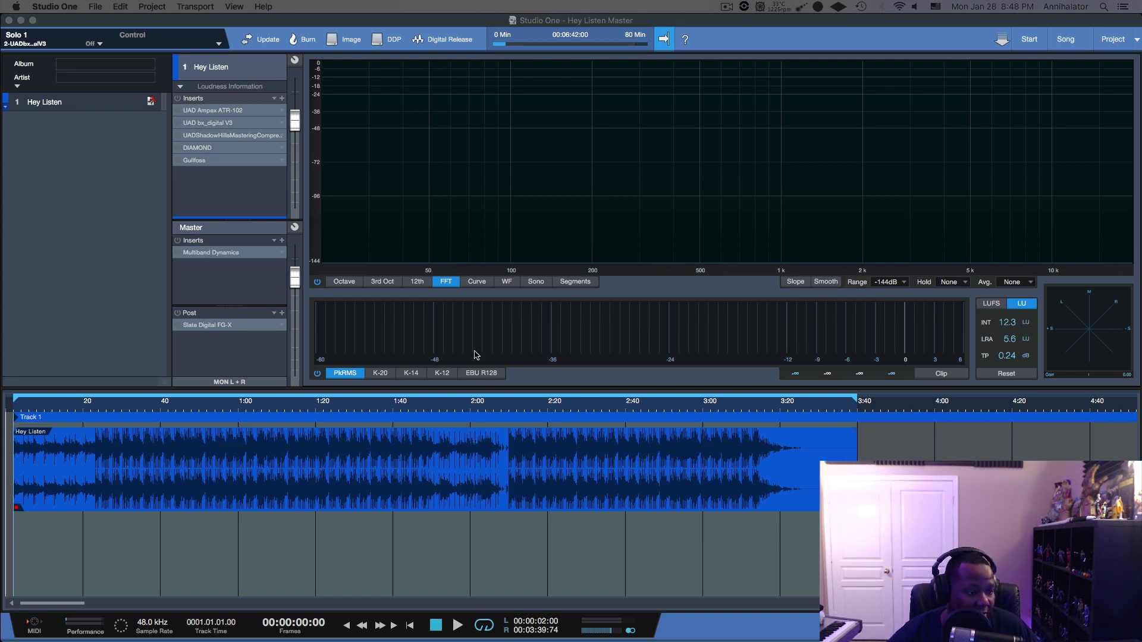
Play the unprocessed Hey Listen track from its beginning for about 58 seconds
left_click(48, 526)
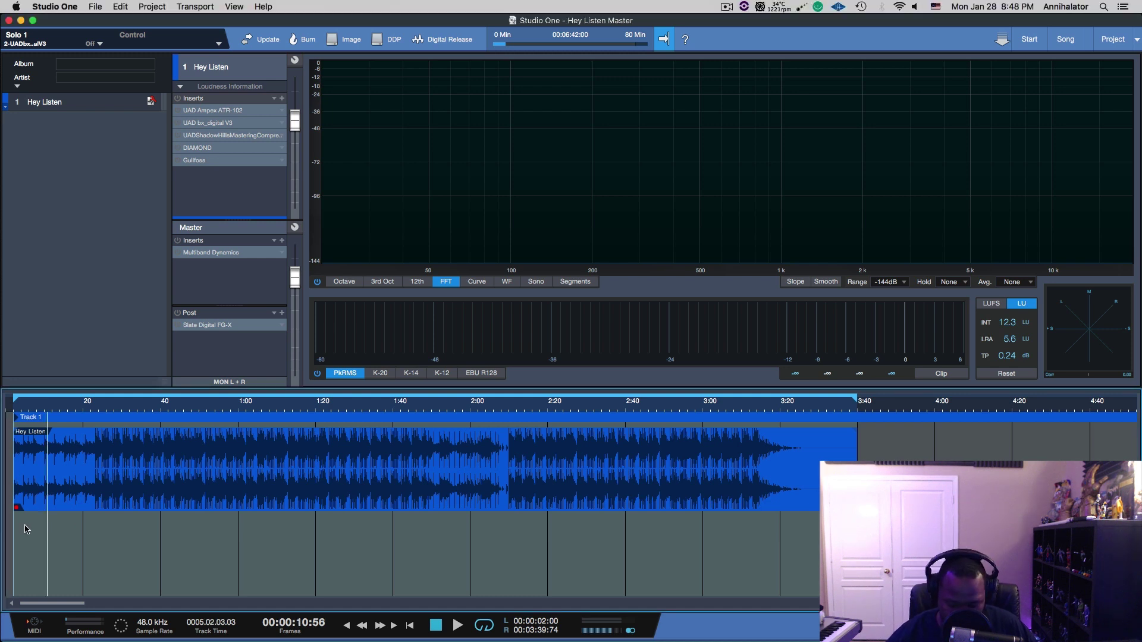
key("Return")
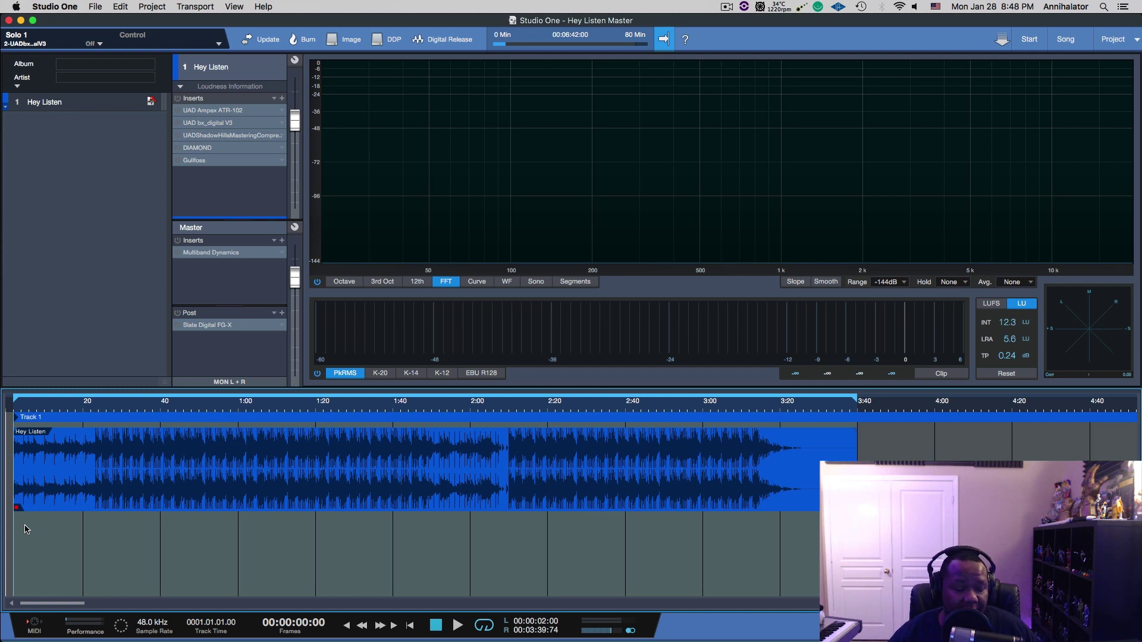
key("space")
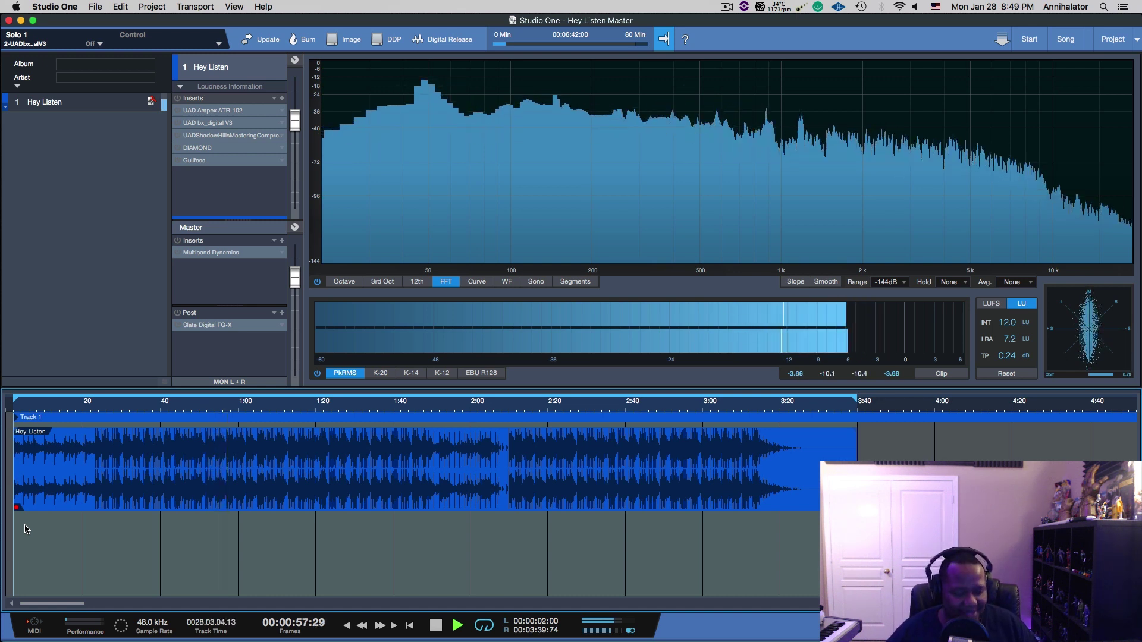
key("space")
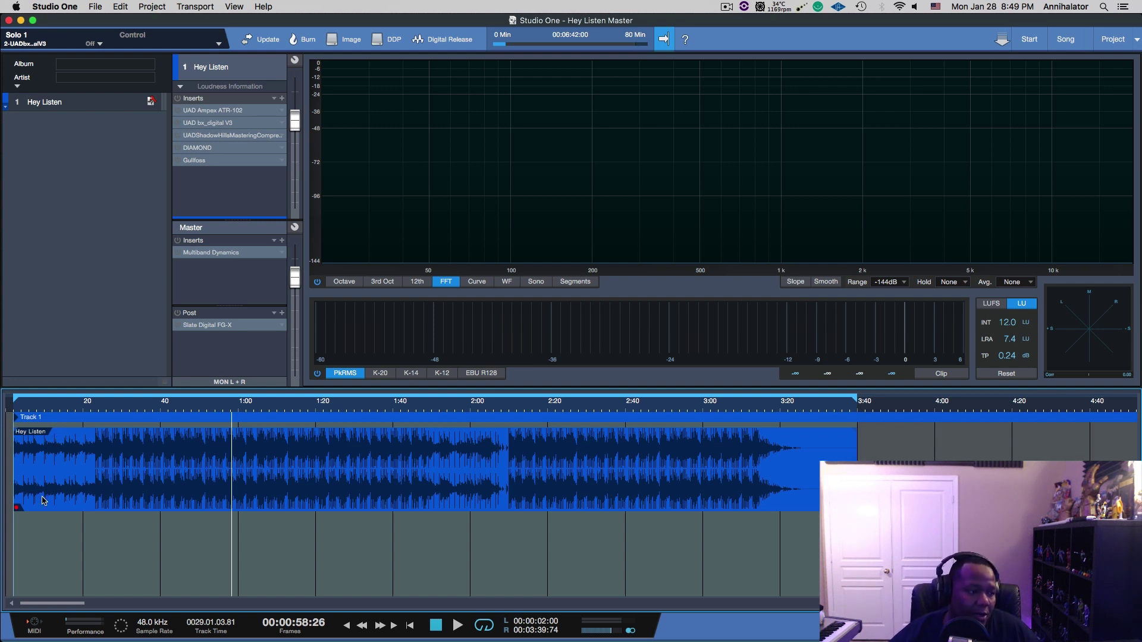
Set the playback position to about 0:23 and enable the track's insert chain with each individual plug-in switched off
left_click(97, 516)
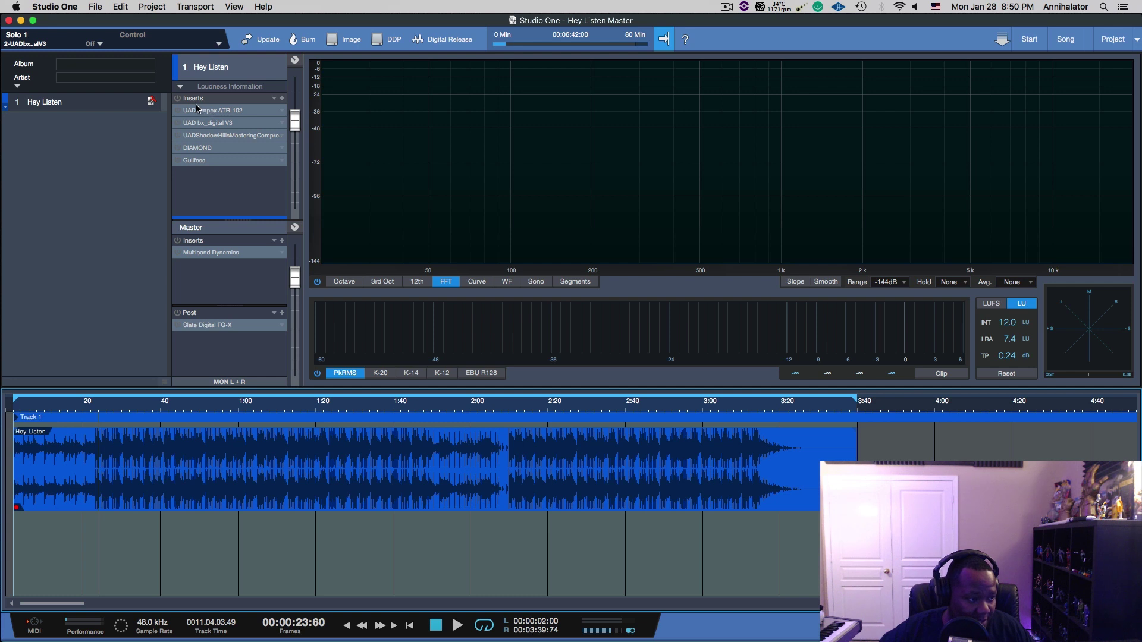
left_click(177, 98)
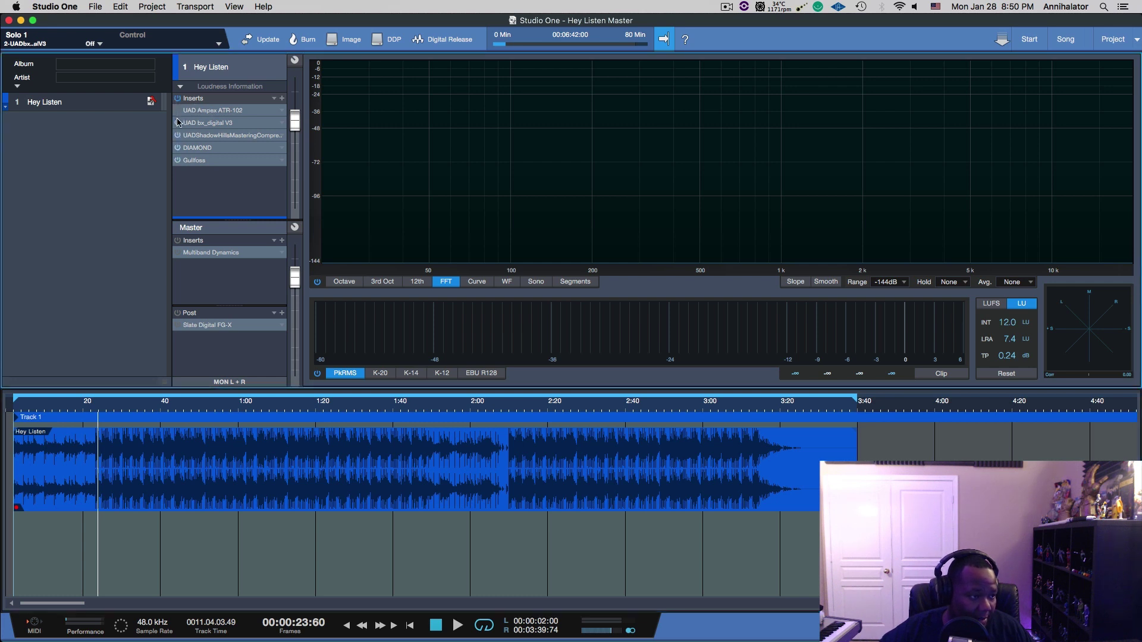
left_click(178, 135)
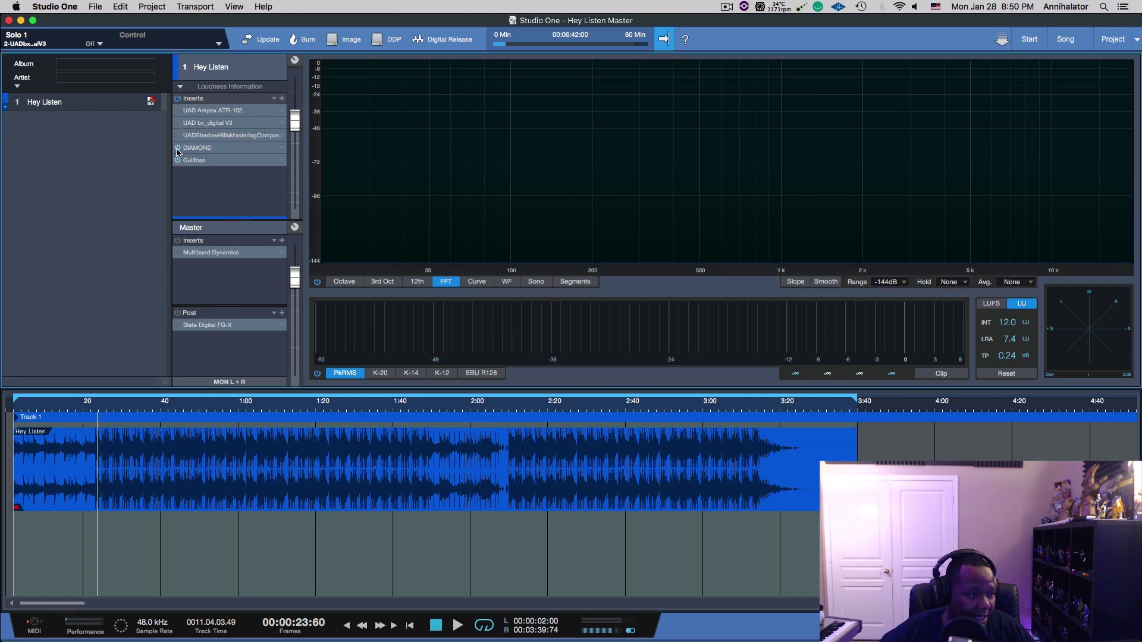
Open the UAD Ampex ATR-102 insert and examine its hidden calibration controls and its tape, calibration and head settings
left_click(203, 111)
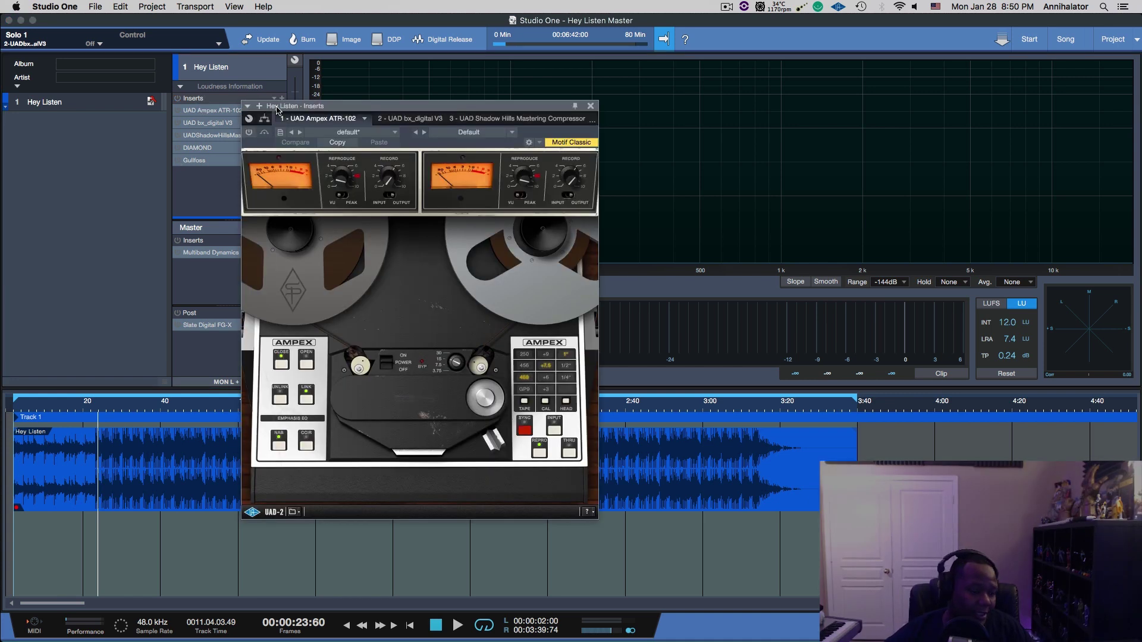
left_click_drag(457, 111, 587, 95)
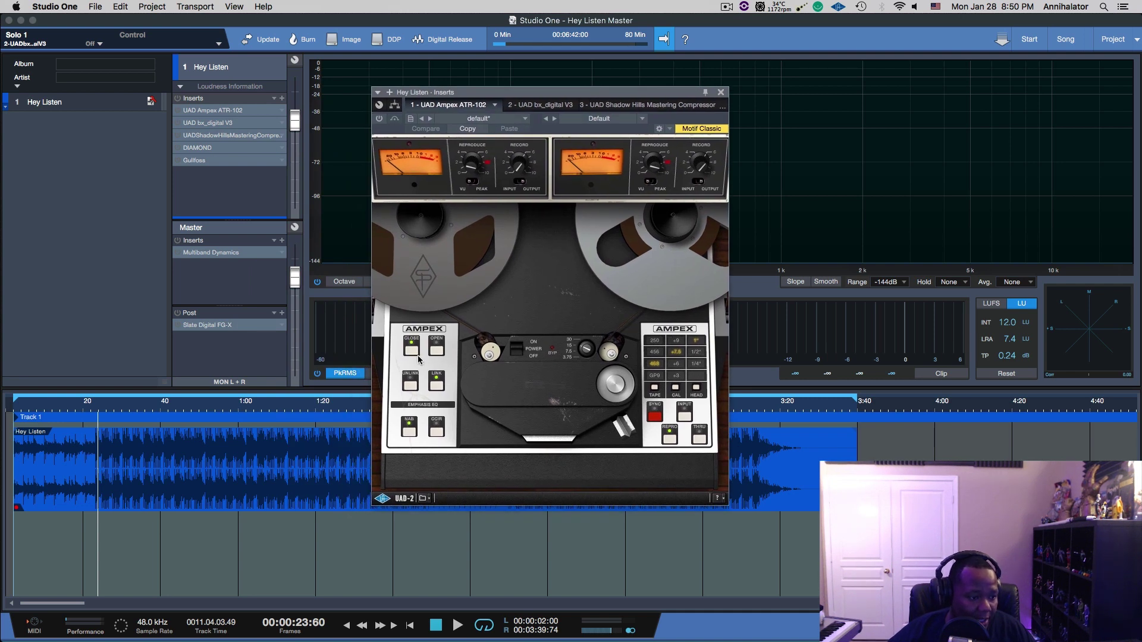
left_click(433, 351)
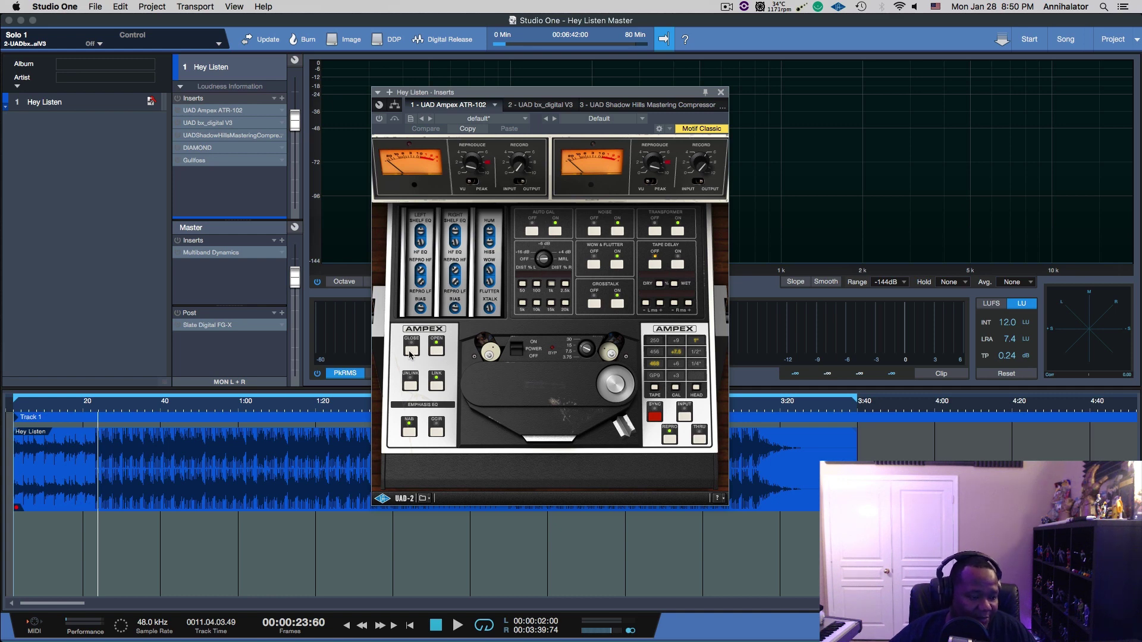
left_click(410, 351)
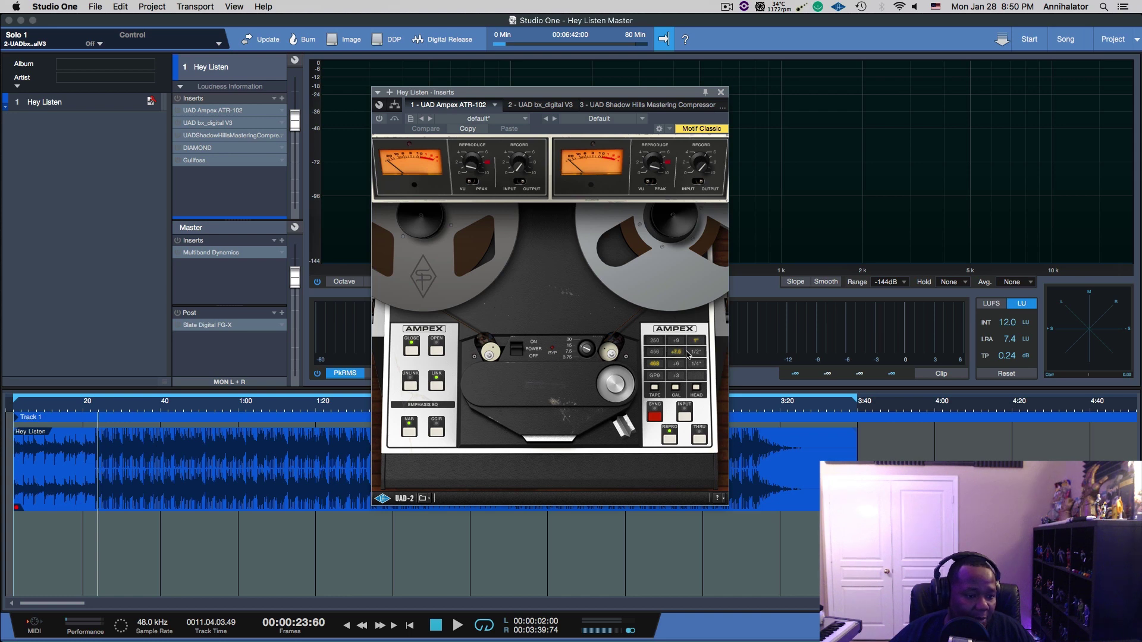
left_click(676, 351)
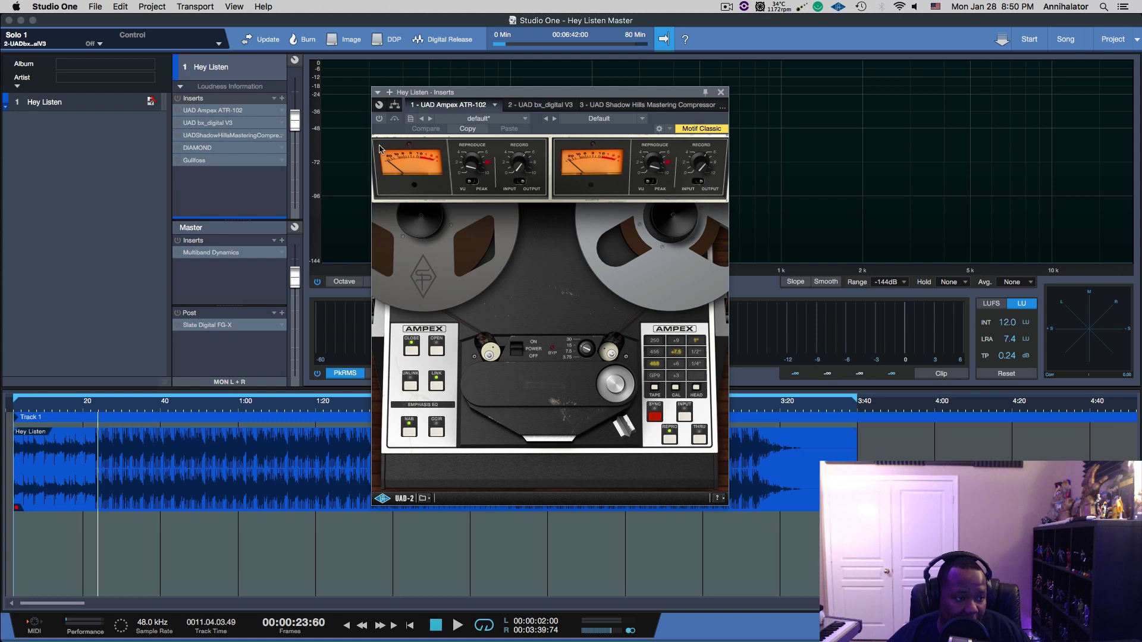
Play the track from about 0:23, compare it with and without the ATR-102, and leave the tape plug-in enabled
key("space")
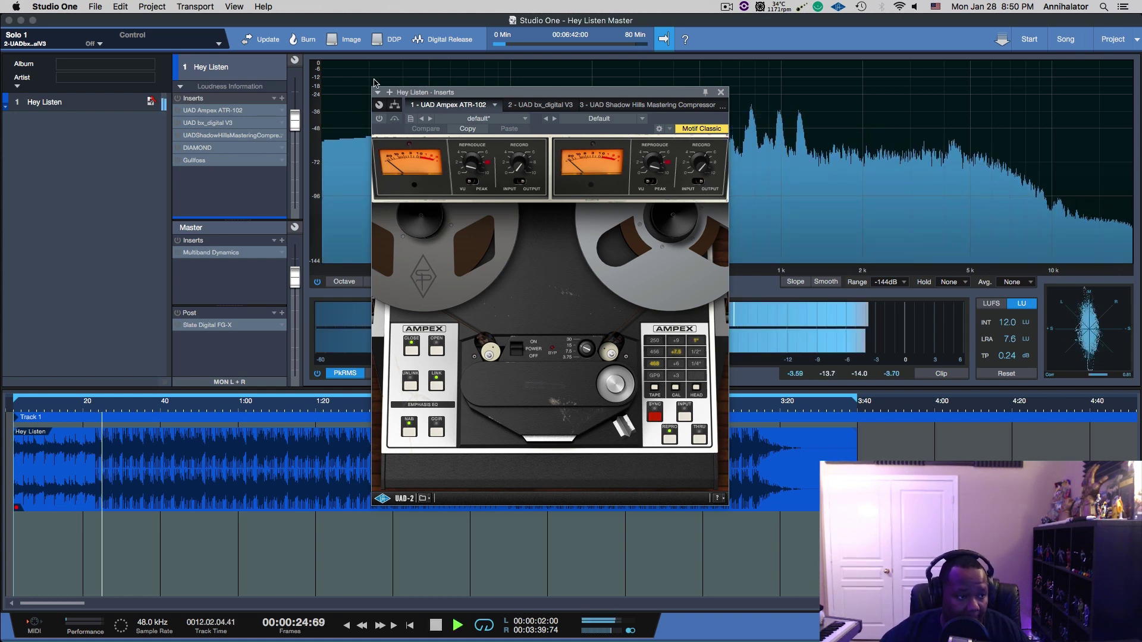
left_click_drag(504, 89, 475, 110)
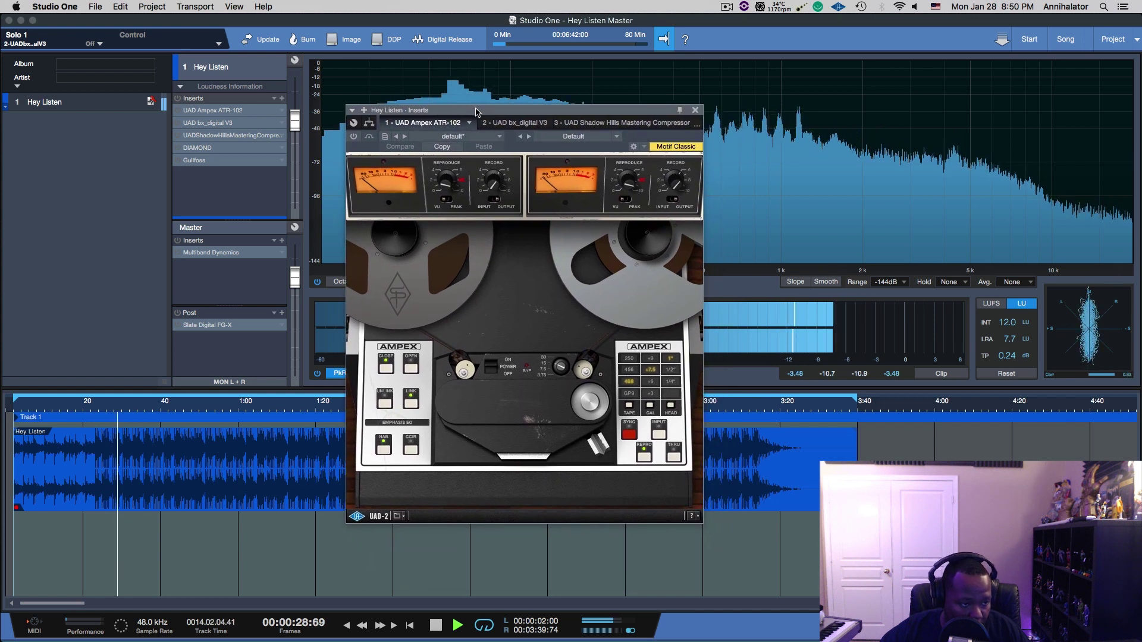
left_click(354, 137)
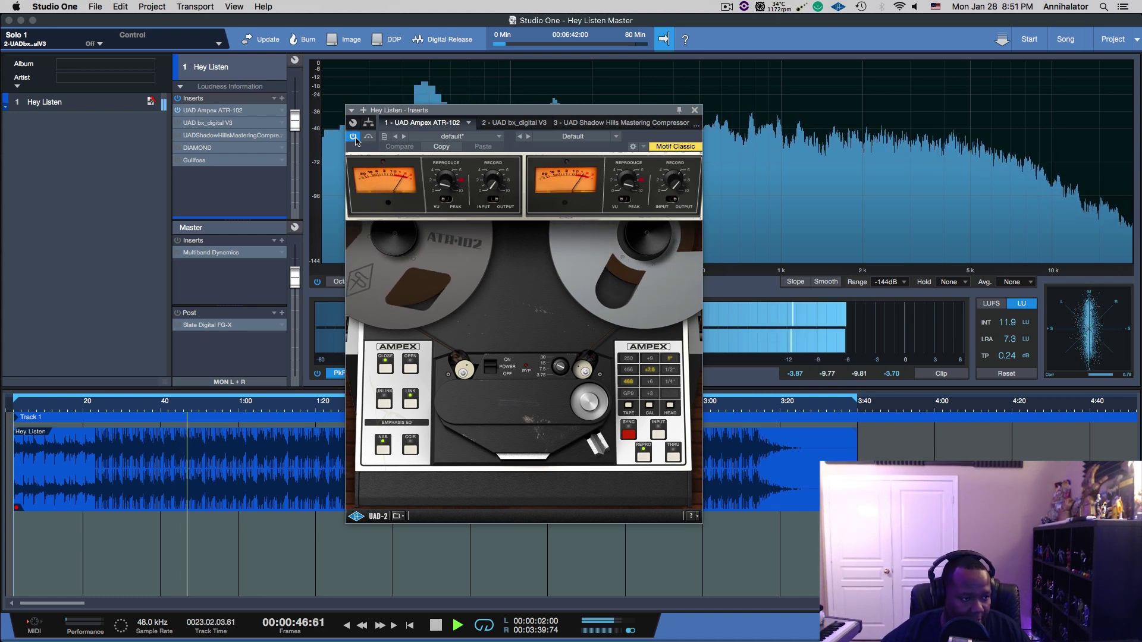
left_click(353, 137)
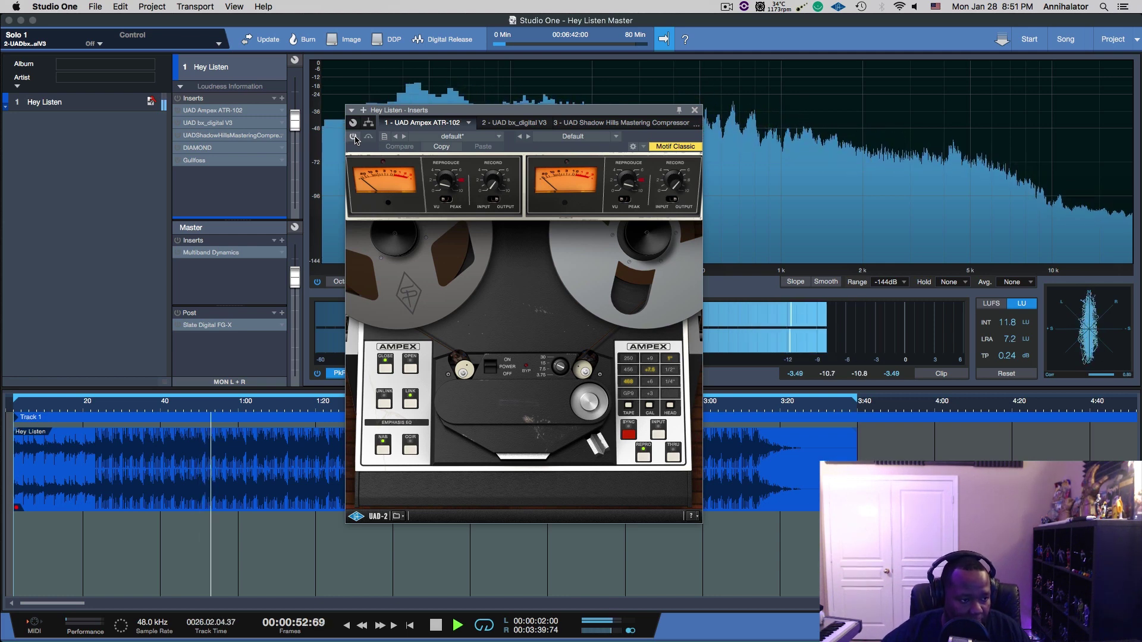
left_click(353, 137)
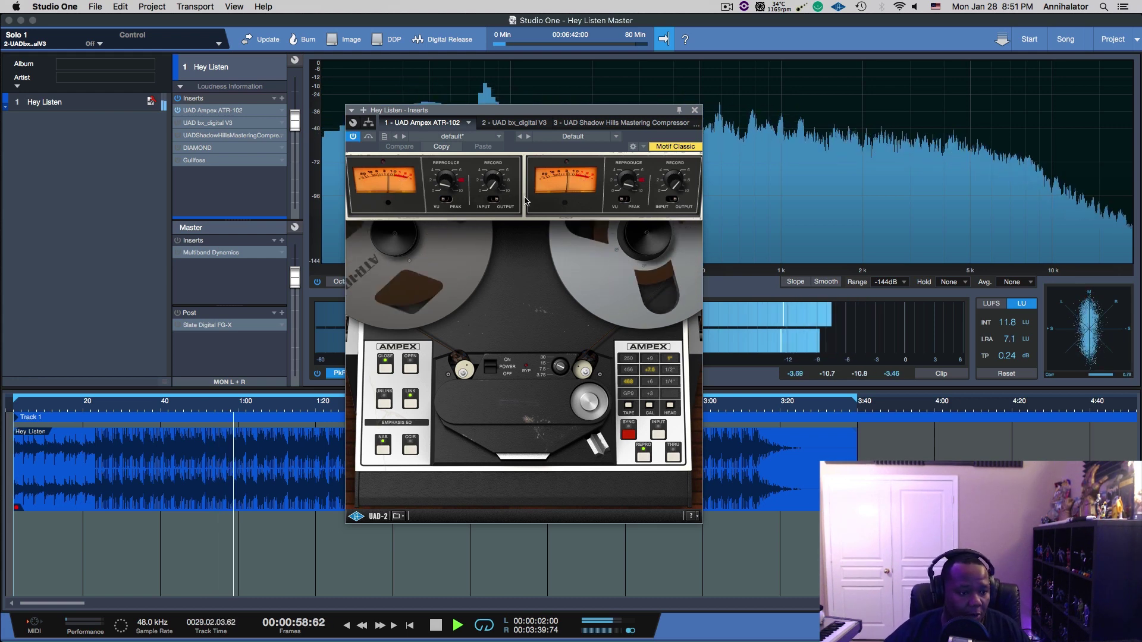
key("space")
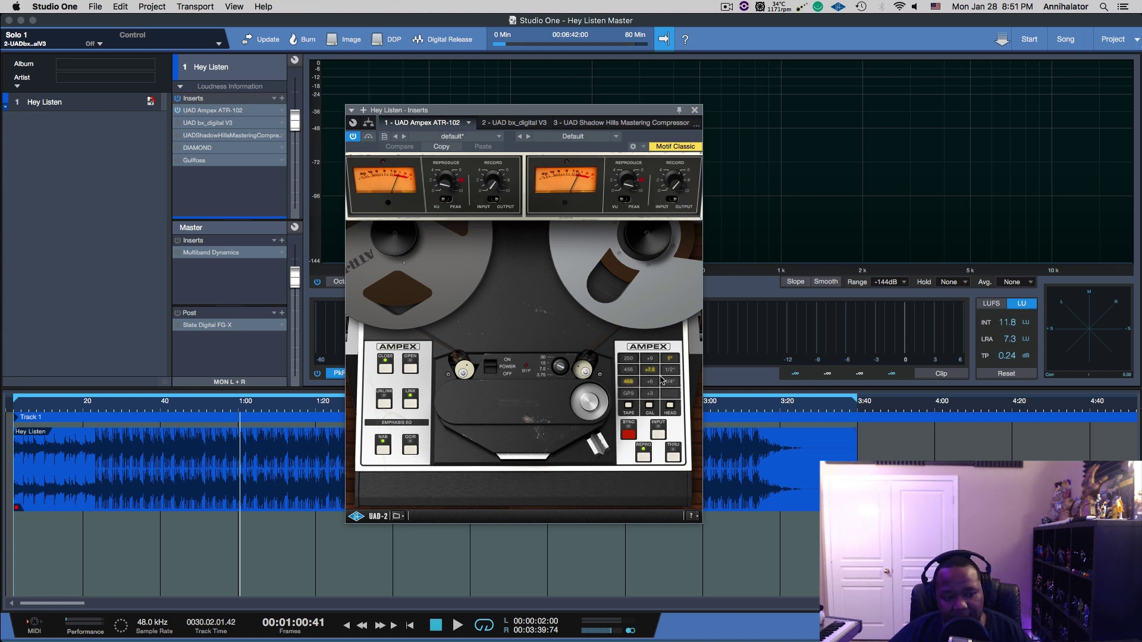
Compare the ATR-102's 1/4", 1/2" and 1" head widths while playing from about 0:27, ending on 1"
left_click(670, 359)
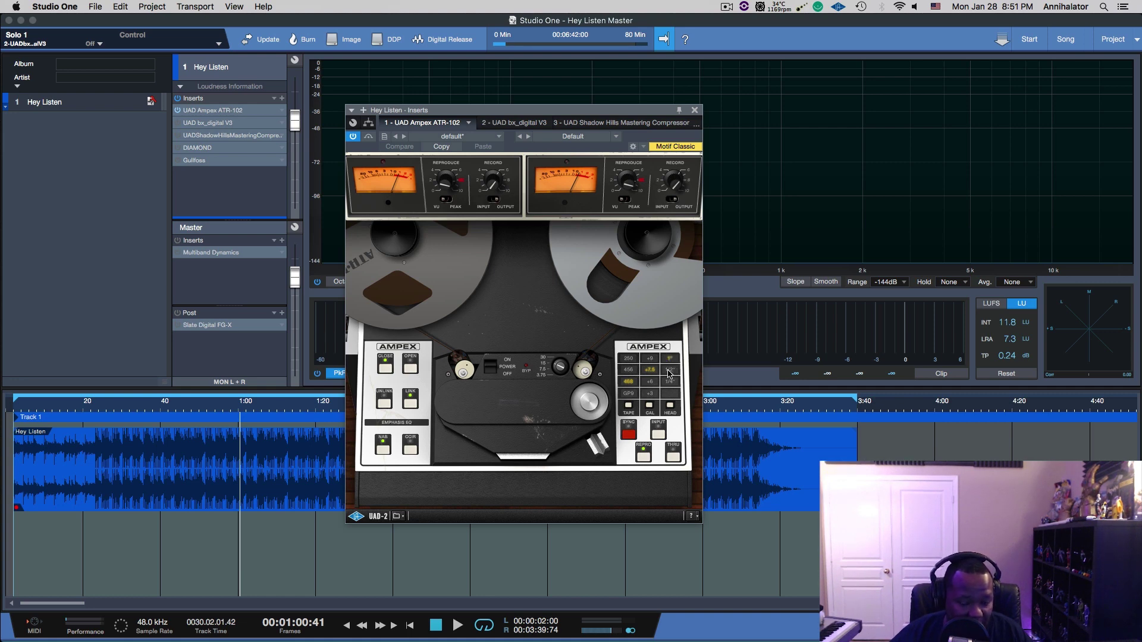
left_click(113, 520)
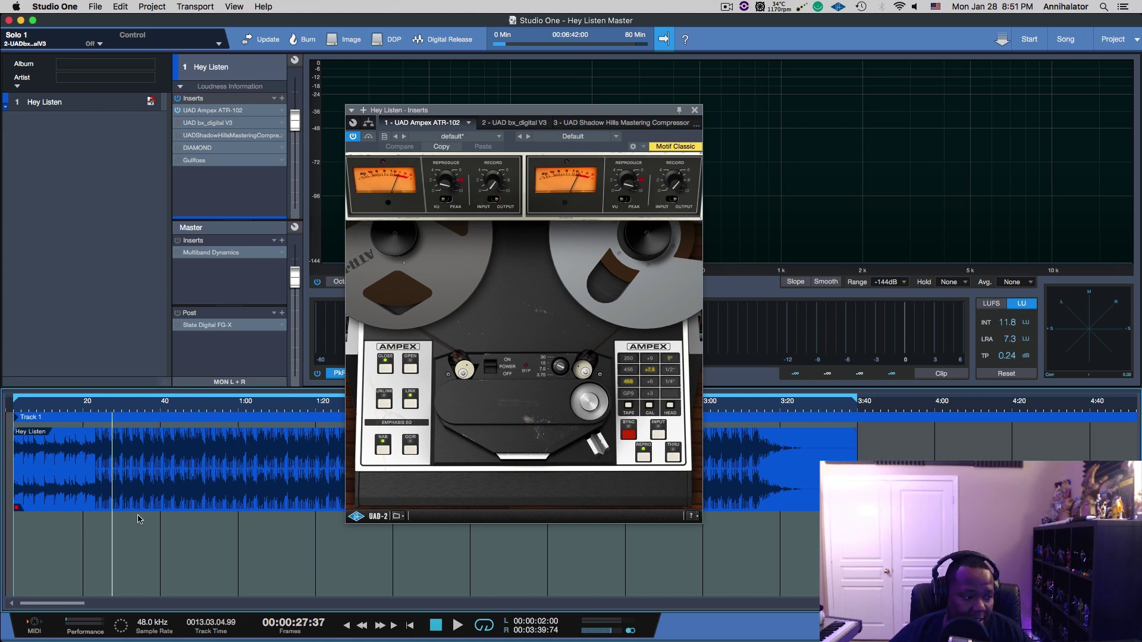
key("space")
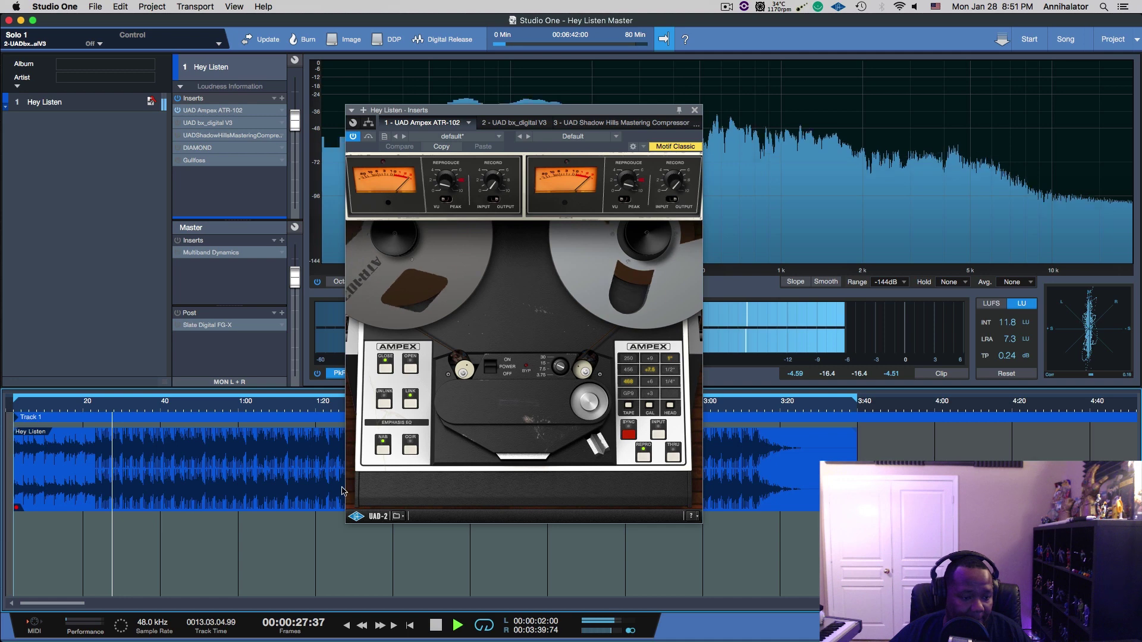
left_click(671, 381)
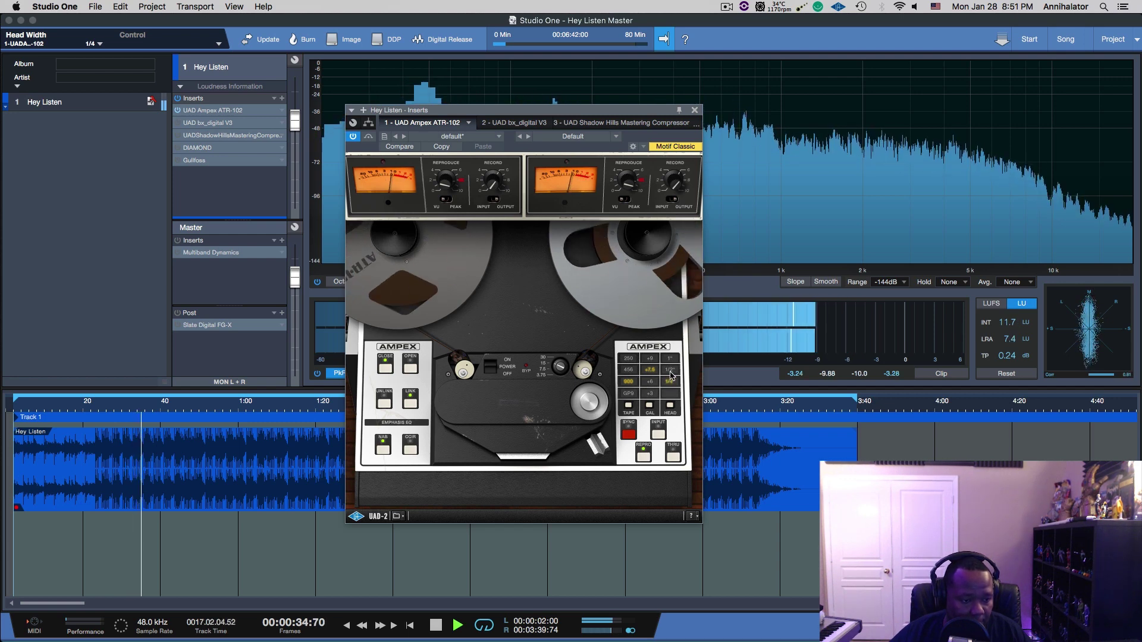
left_click(670, 371)
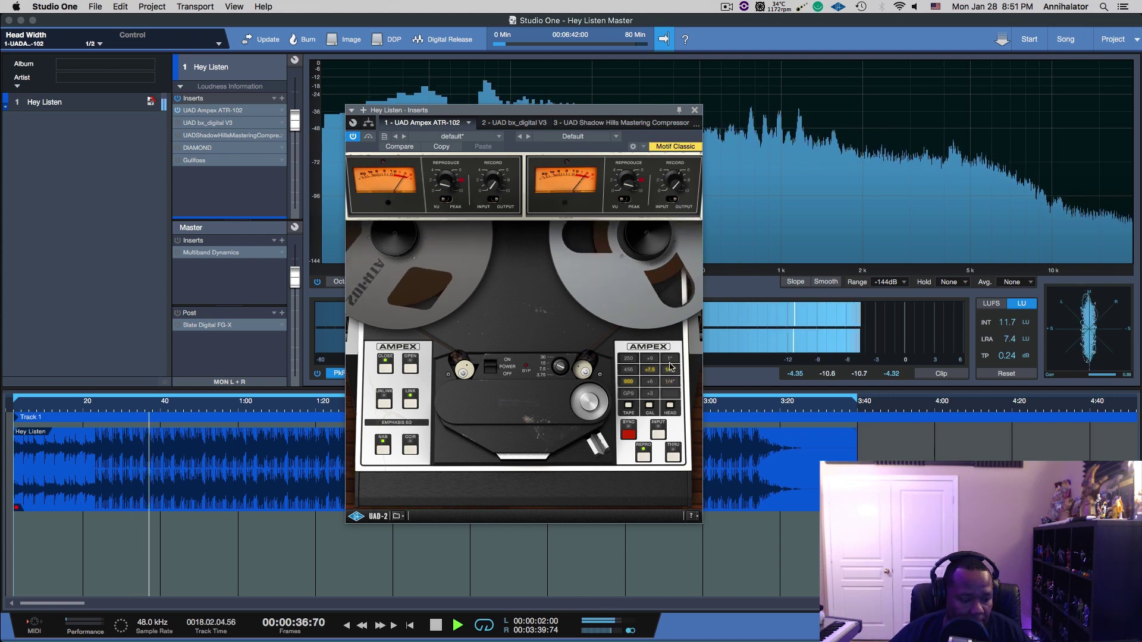
left_click(670, 361)
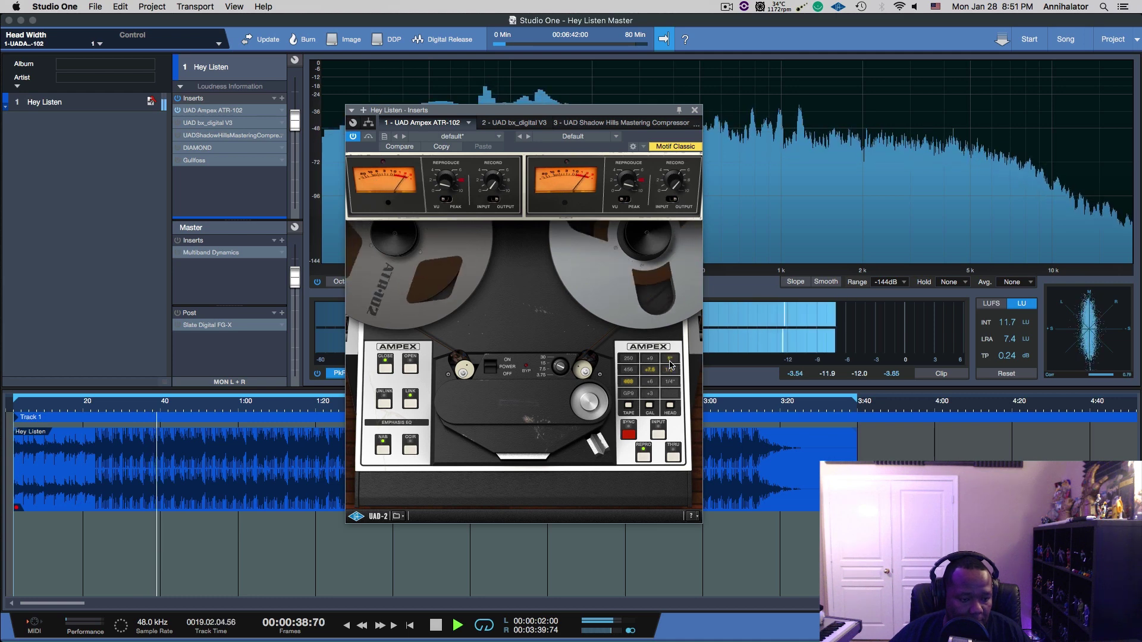
key("space")
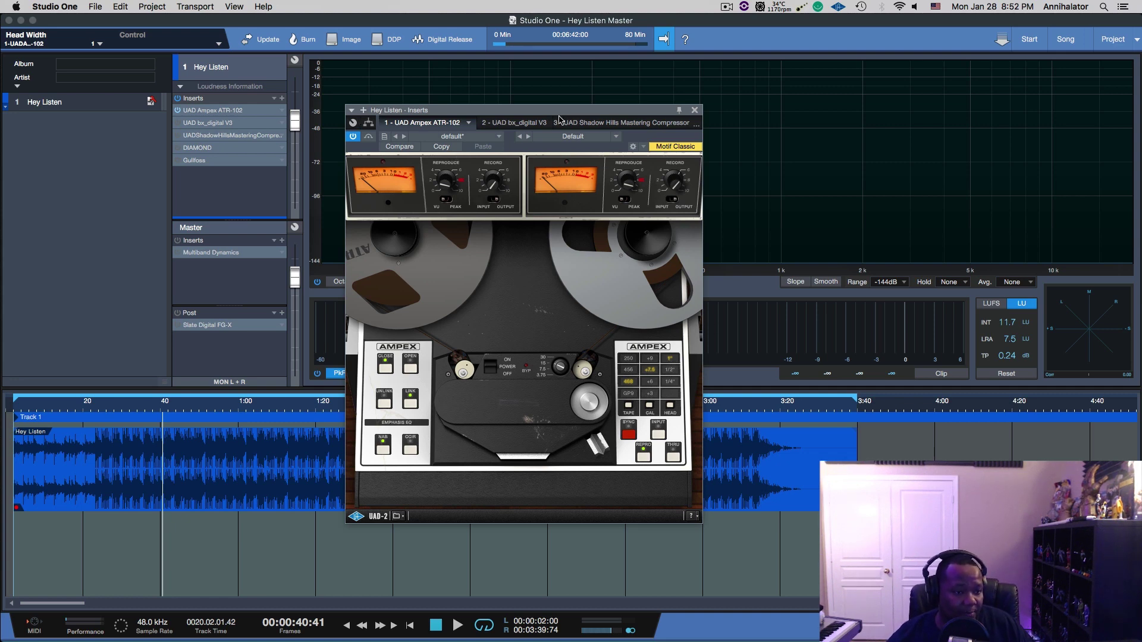
Close the ATR-102 editor, open UAD bx_digital V3, and enable it after playing a short section without it
left_click(694, 110)
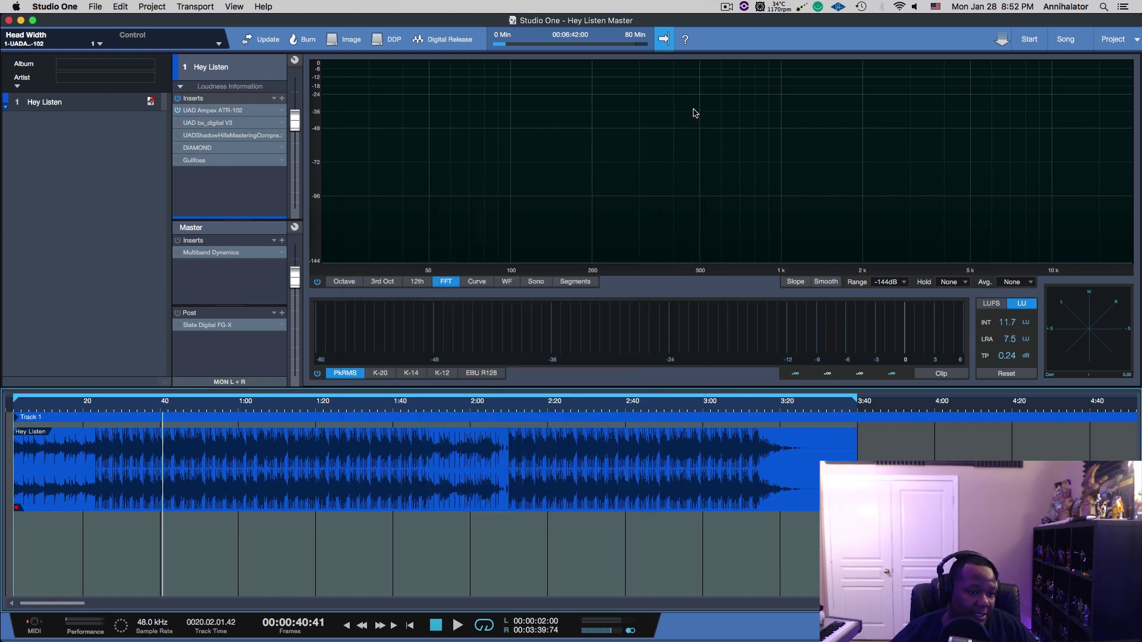
left_click(205, 123)
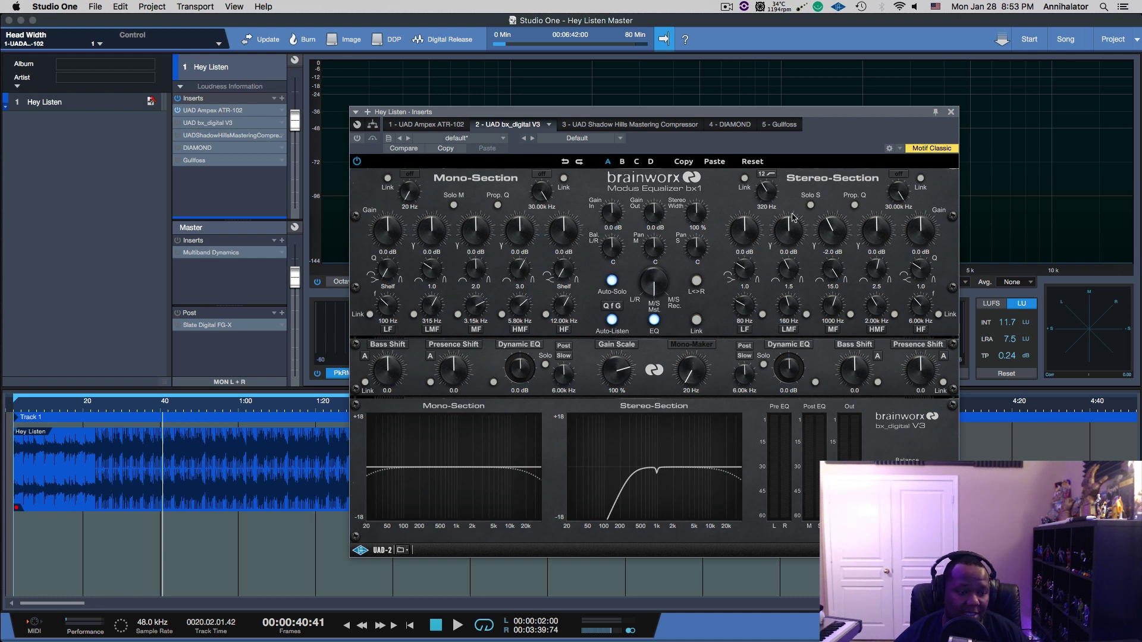
key("space")
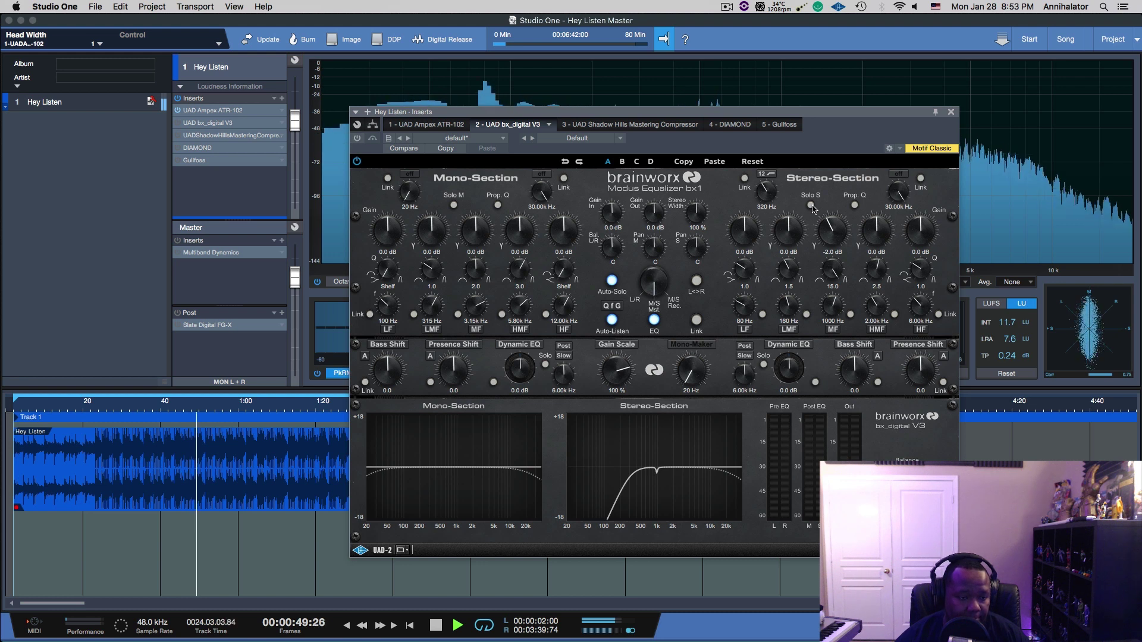
key("space")
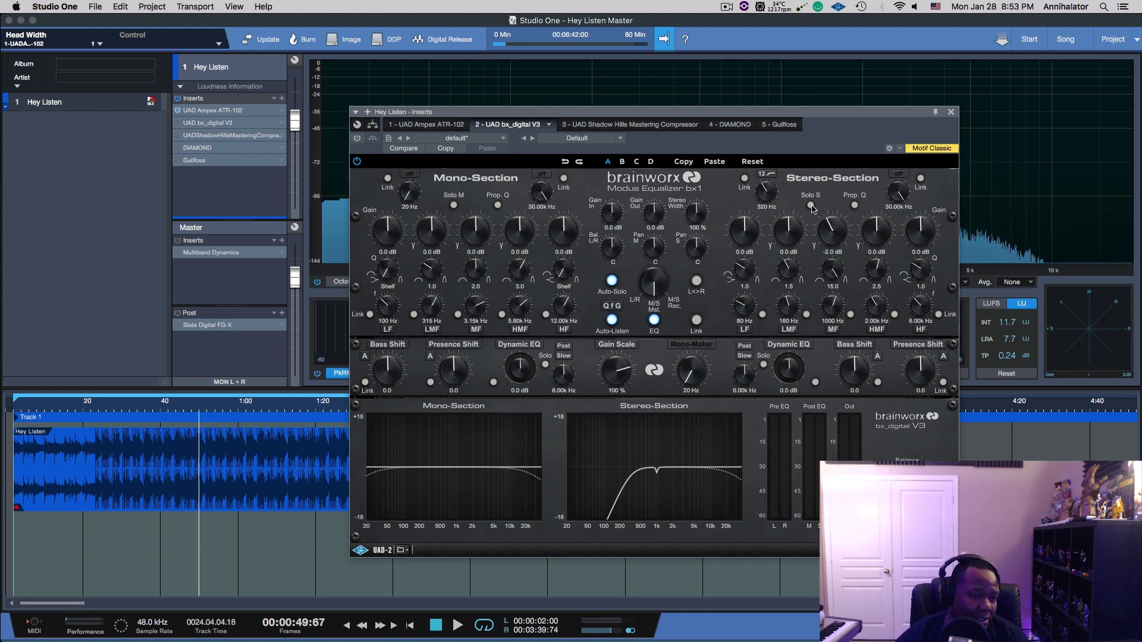
left_click(356, 141)
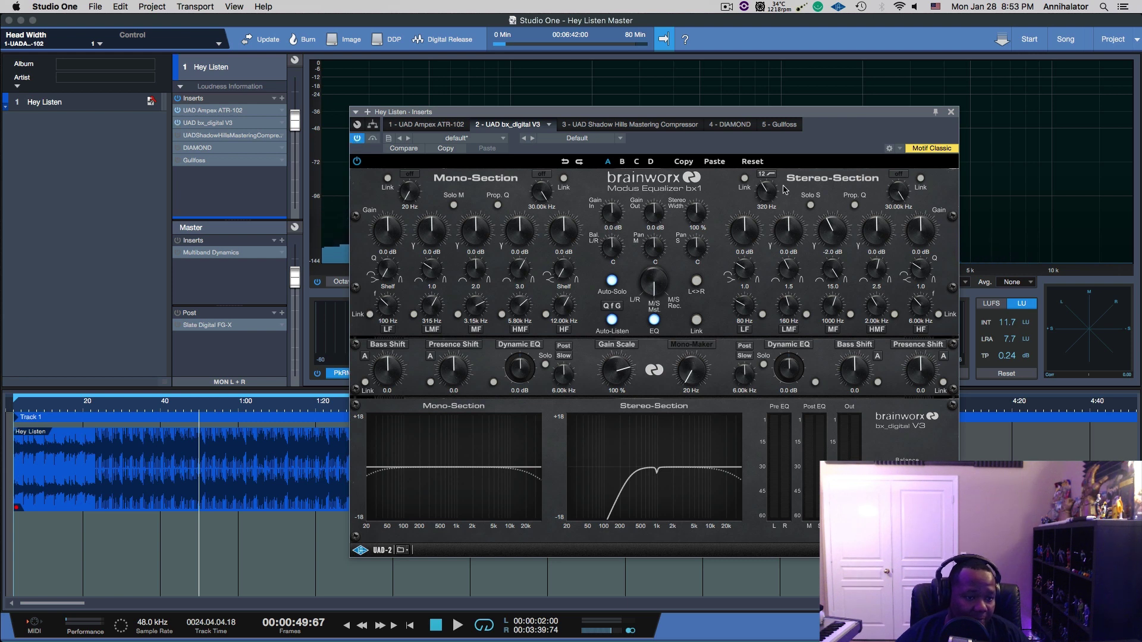
Solo the stereo section, sweep its high-pass filter from 20 Hz up to about 383 Hz during playback, and turn the solo off
left_click(811, 206)
left_click_drag(769, 200, 773, 297)
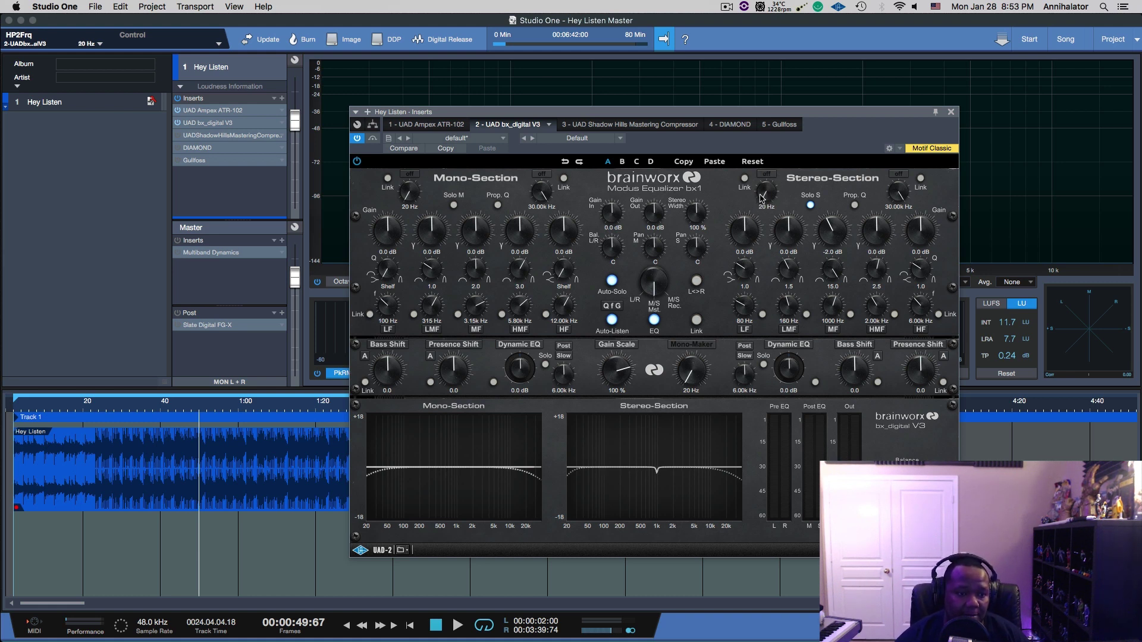
key("space")
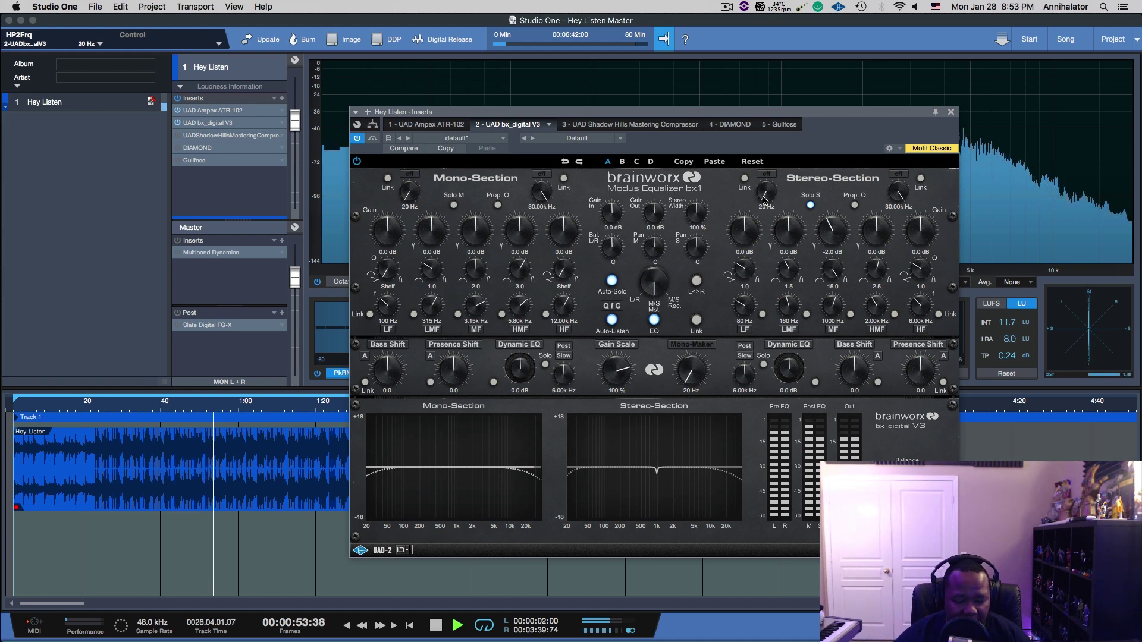
scroll(764, 194, "up", 1)
left_click_drag(764, 198, 767, 160)
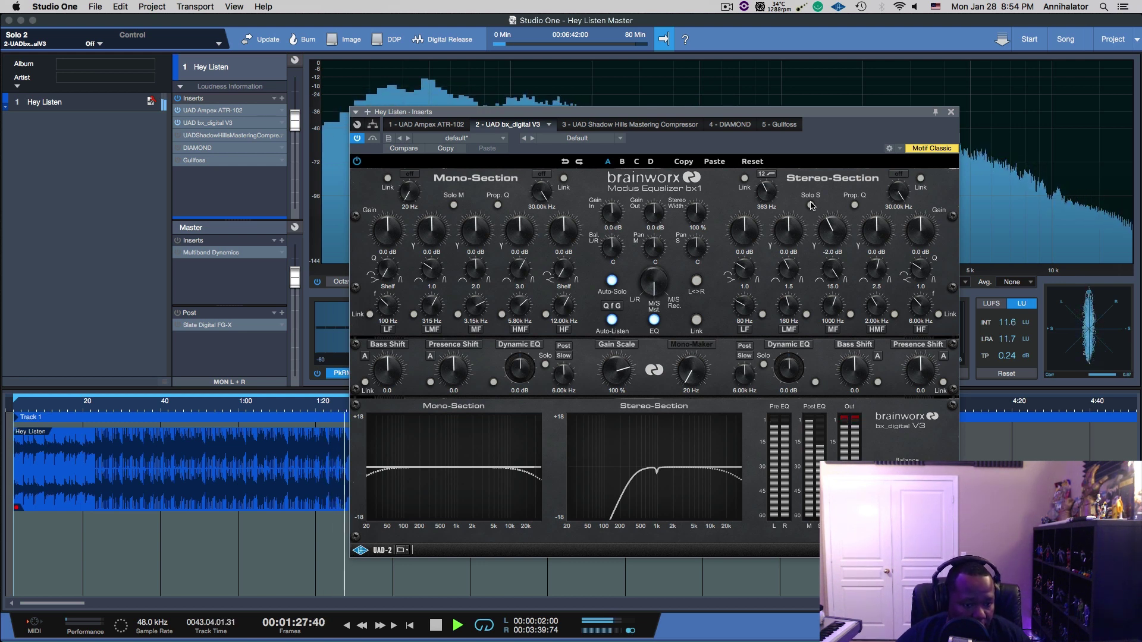
Stop playback and briefly switch the mono section's solo on and off
key("space")
left_click(454, 205)
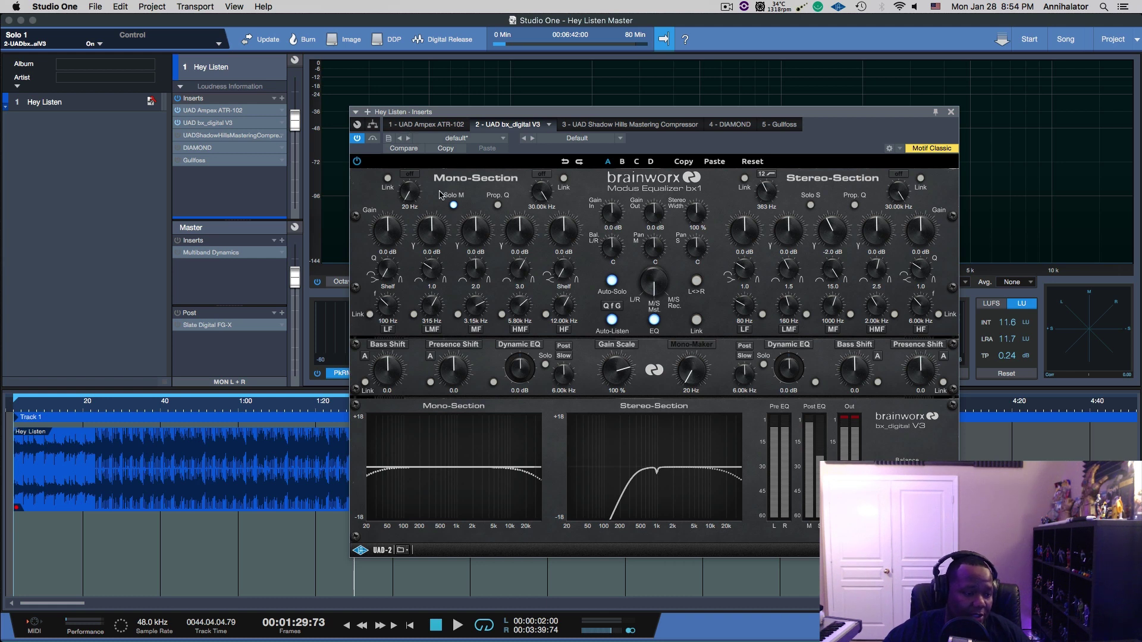
left_click(455, 205)
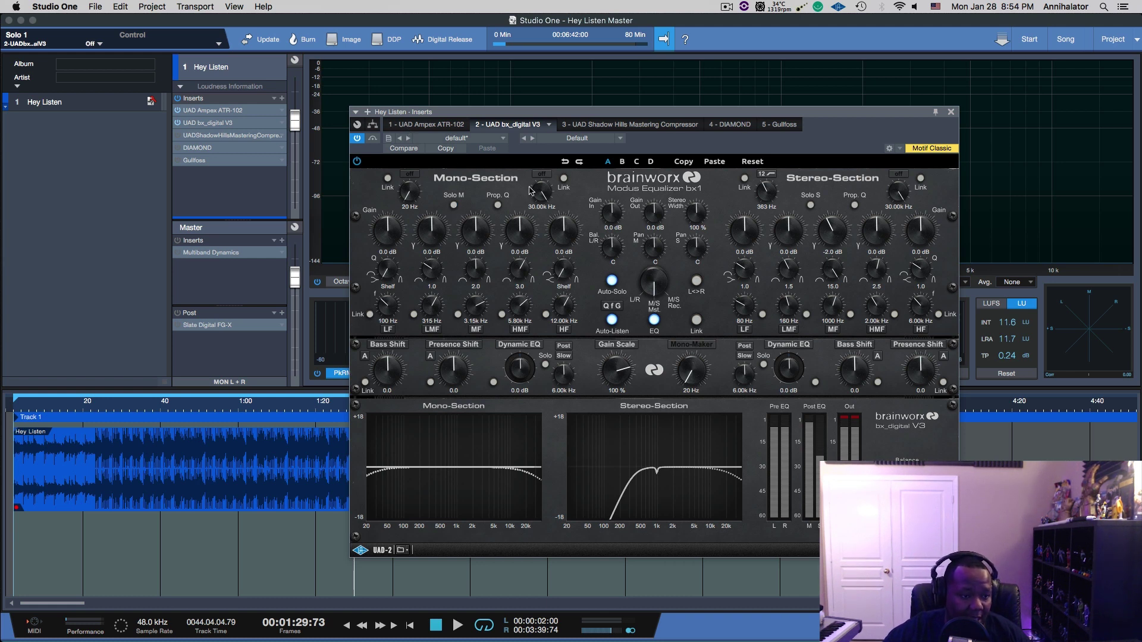
Close the bx_digital V3 editor, open the UAD Shadow Hills Mastering Compressor, and move its window clear of the track timeline
left_click(952, 112)
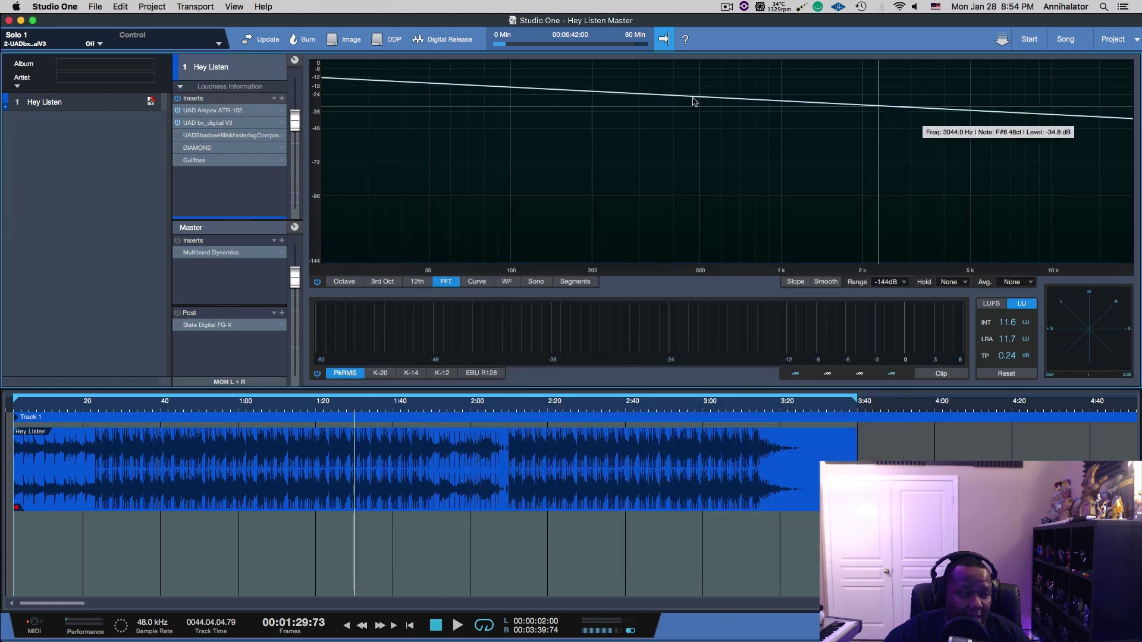
left_click(198, 137)
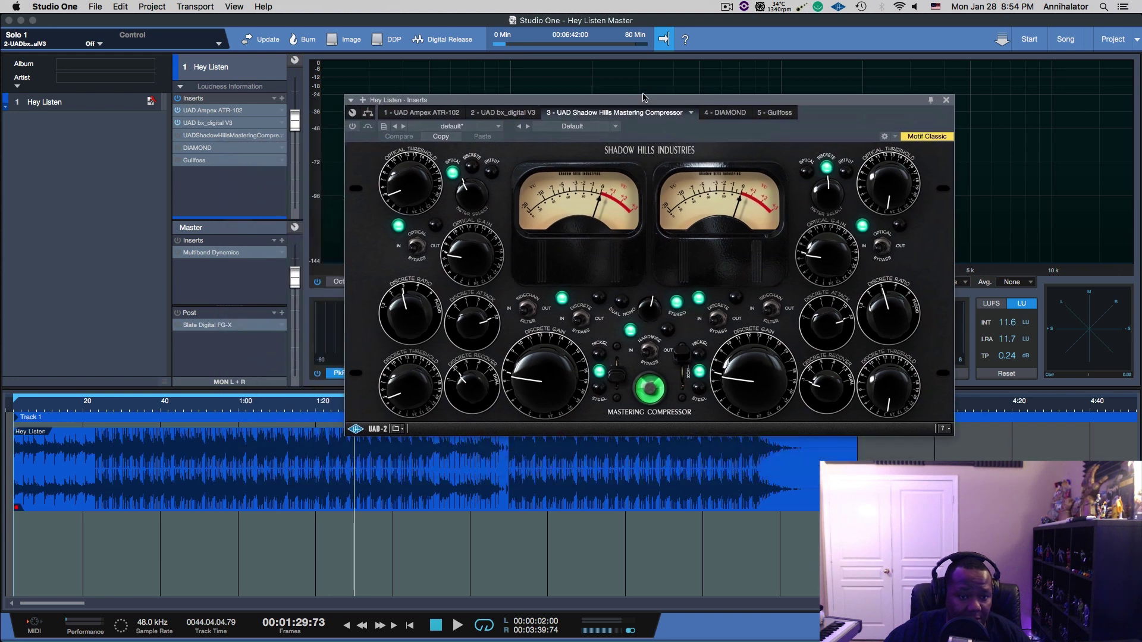
left_click_drag(642, 97, 699, 60)
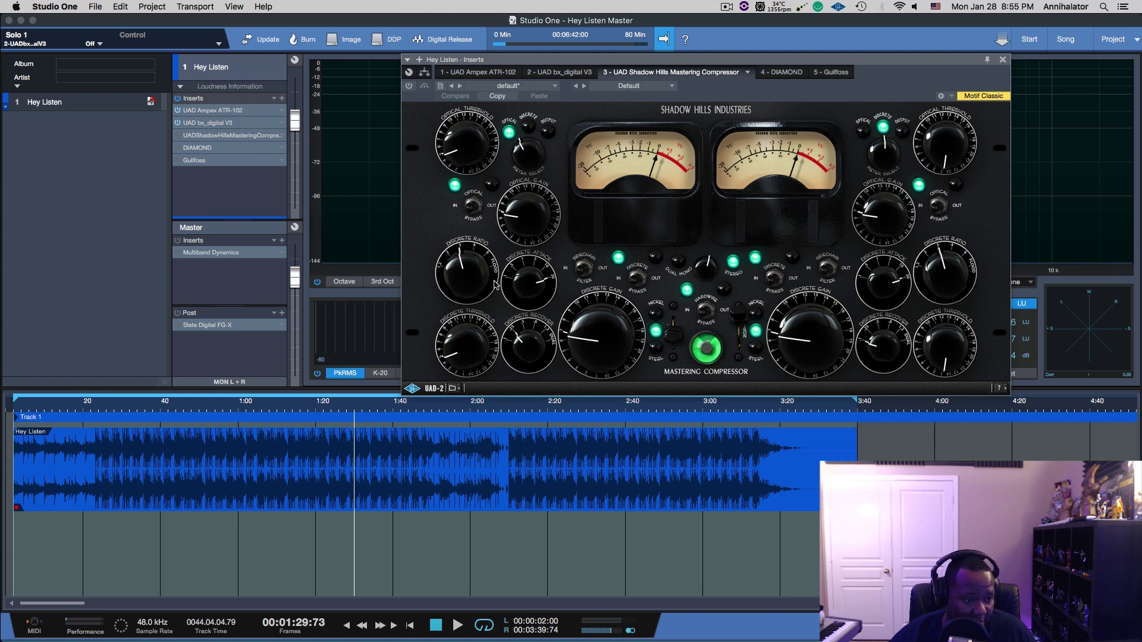
left_click(759, 306)
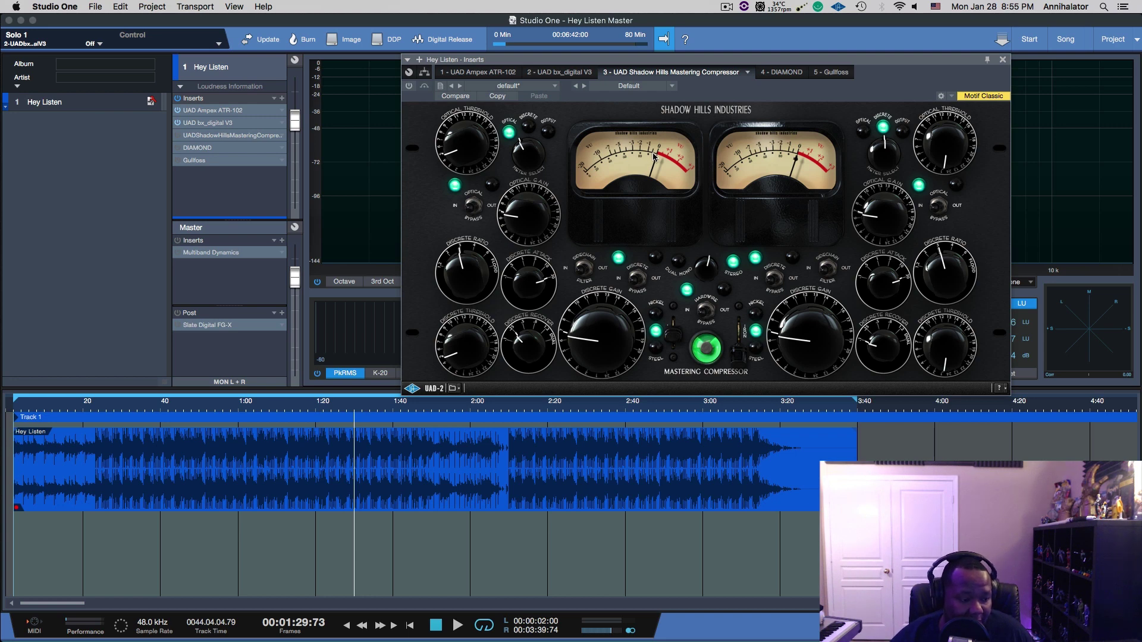
Play from about 0:27 and compare the sound with the Shadow Hills compressor off and on, leaving it enabled and stopping playback
left_click(113, 526)
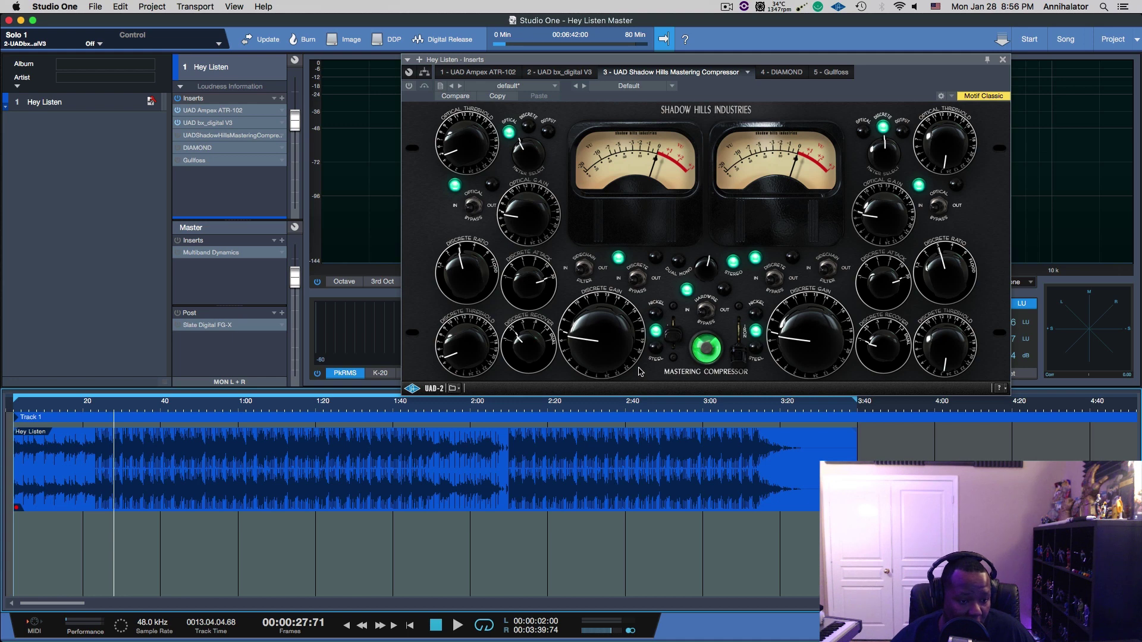
key("space")
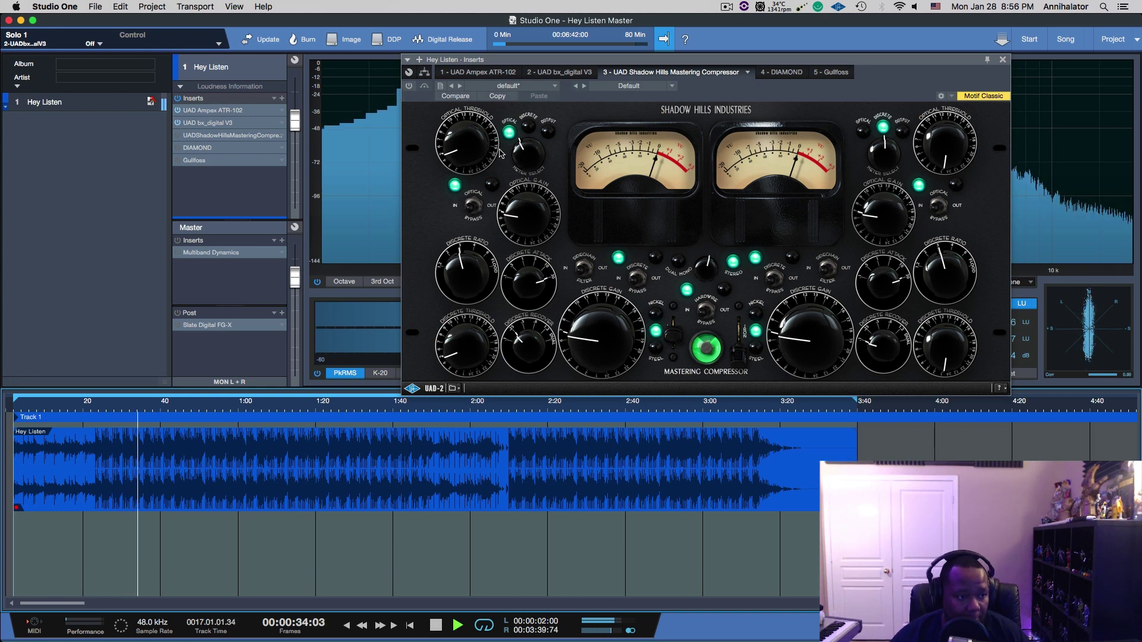
left_click(410, 87)
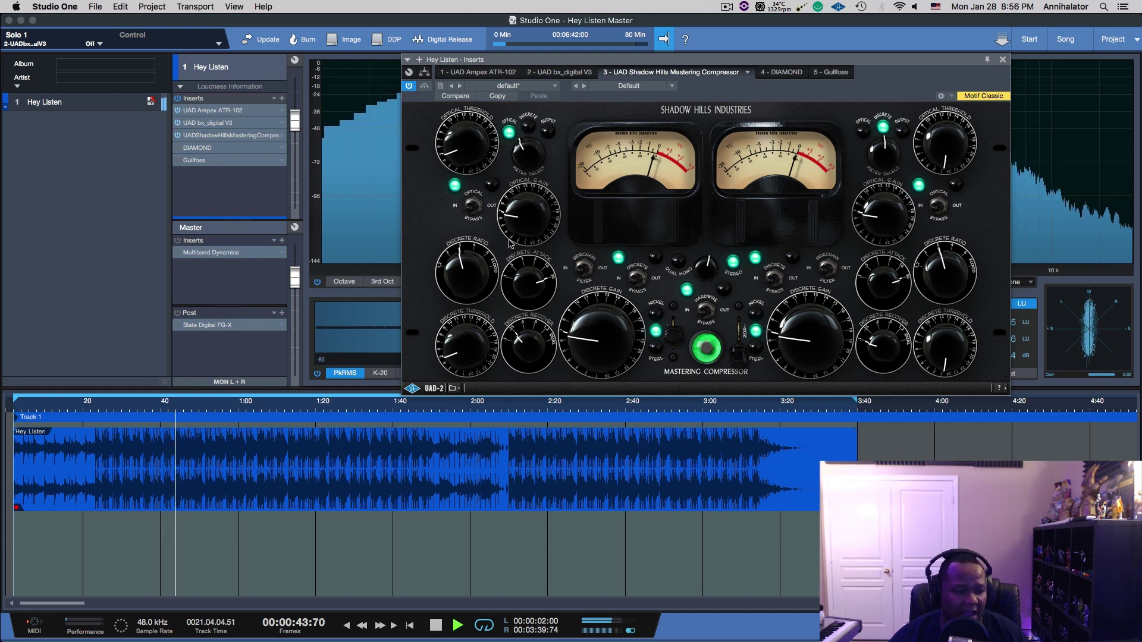
left_click(409, 86)
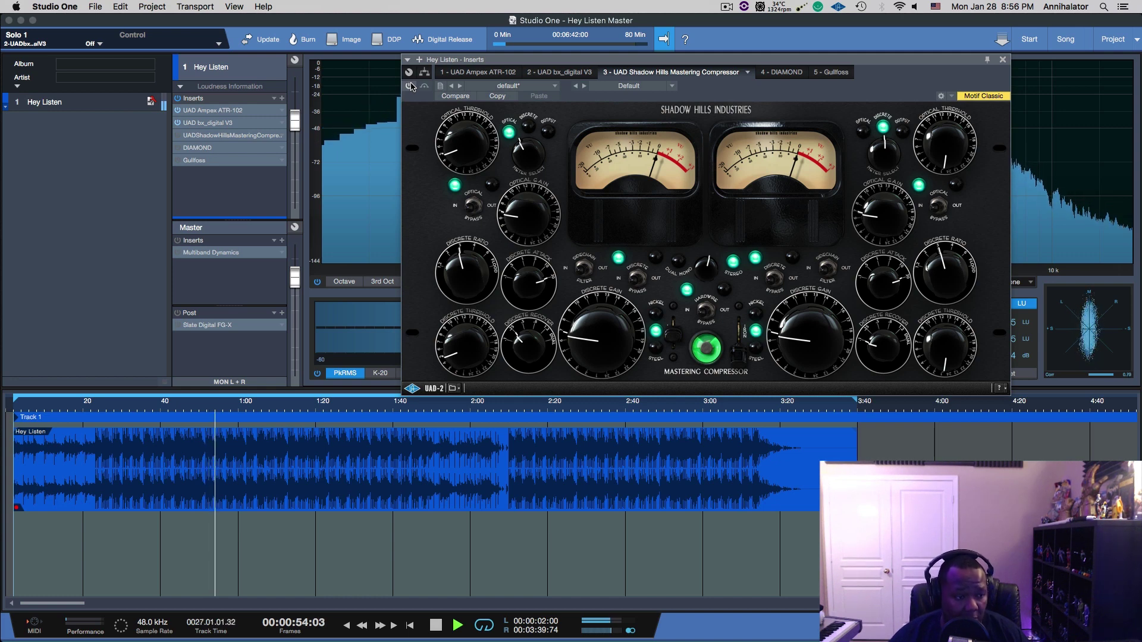
left_click(410, 87)
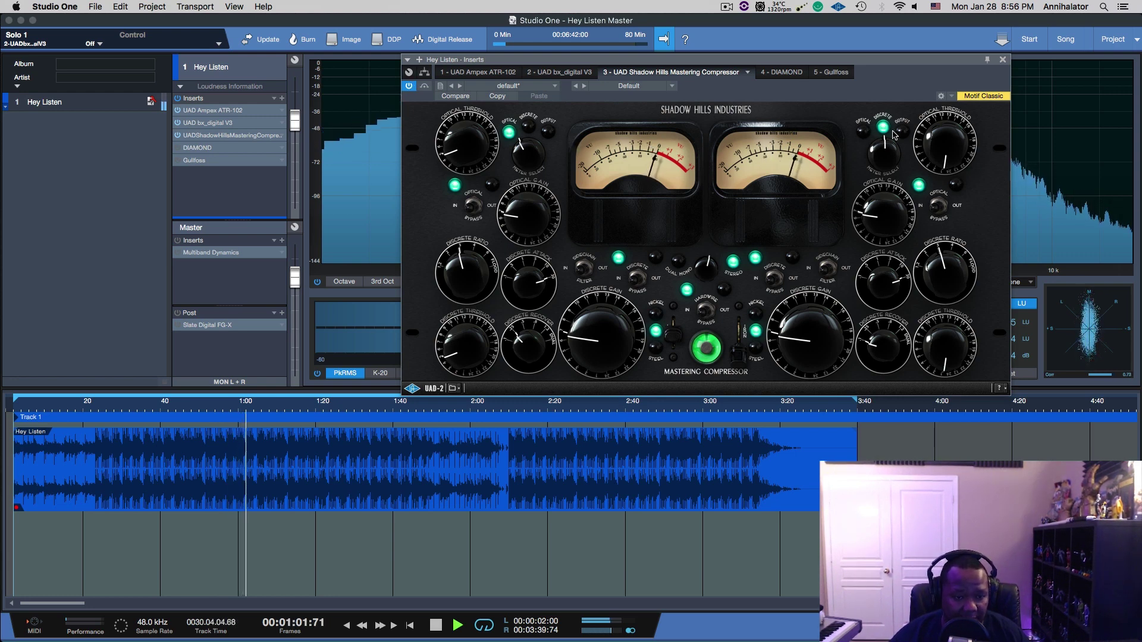
key("space")
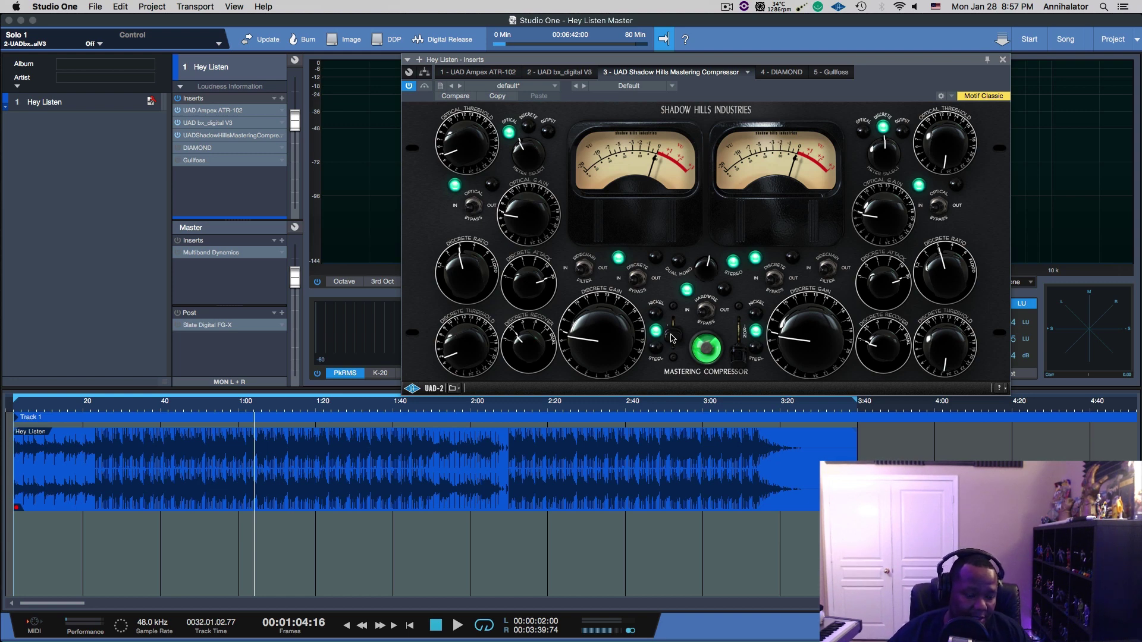
Resume playback and compare the compressor's Nickel and Steel transformers, returning to Iron before stopping
key("space")
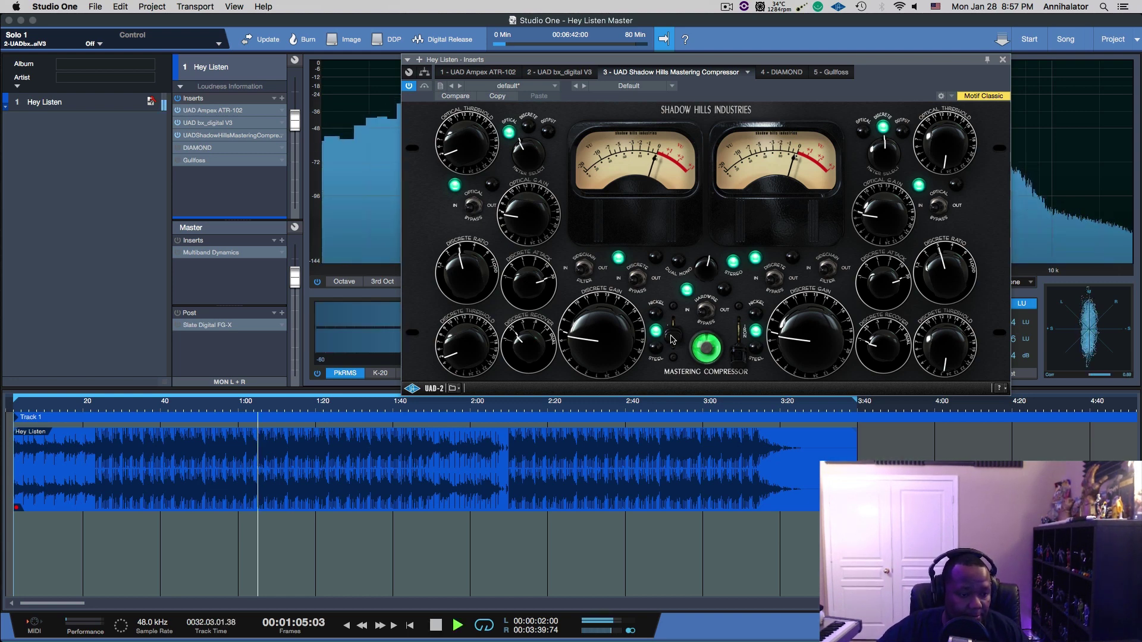
left_click_drag(673, 340, 674, 313)
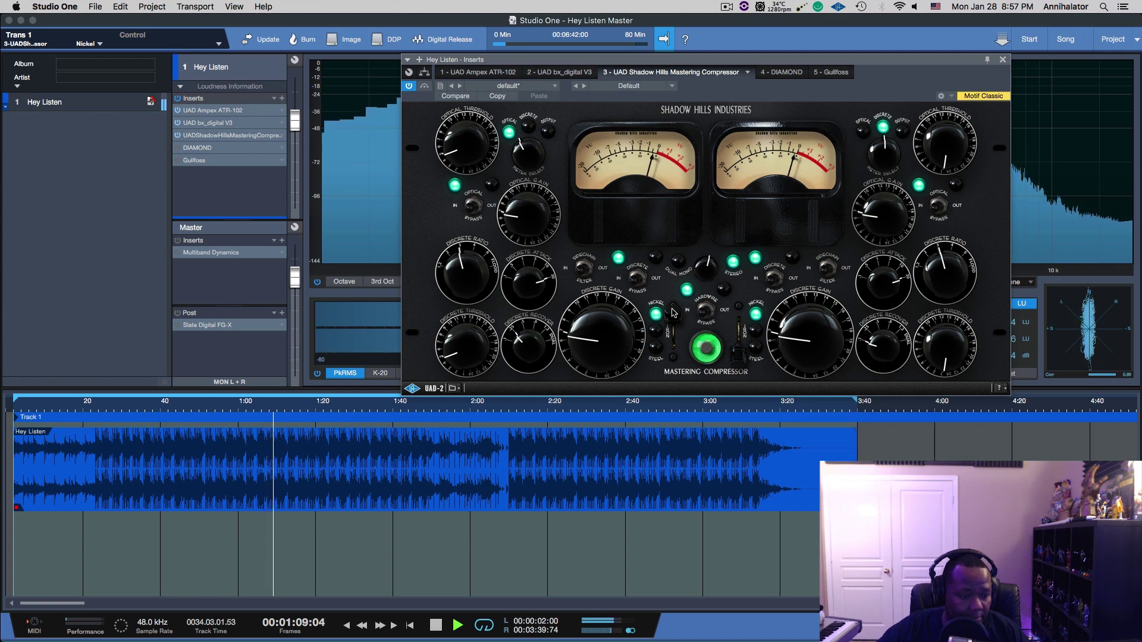
left_click_drag(673, 313, 669, 359)
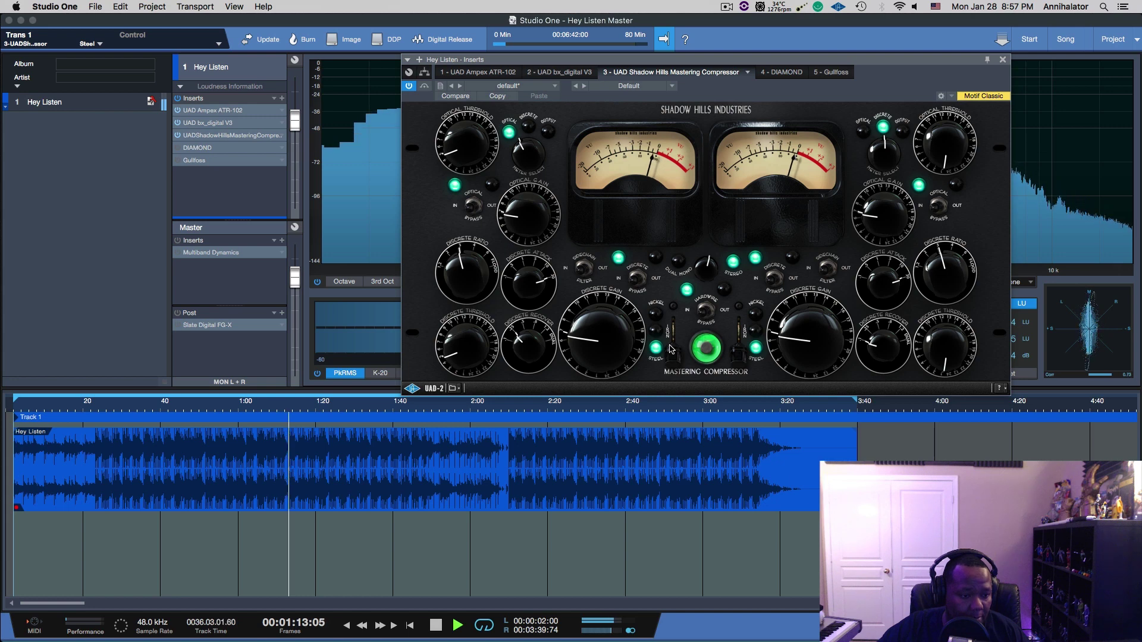
left_click_drag(672, 349, 671, 346)
key("space")
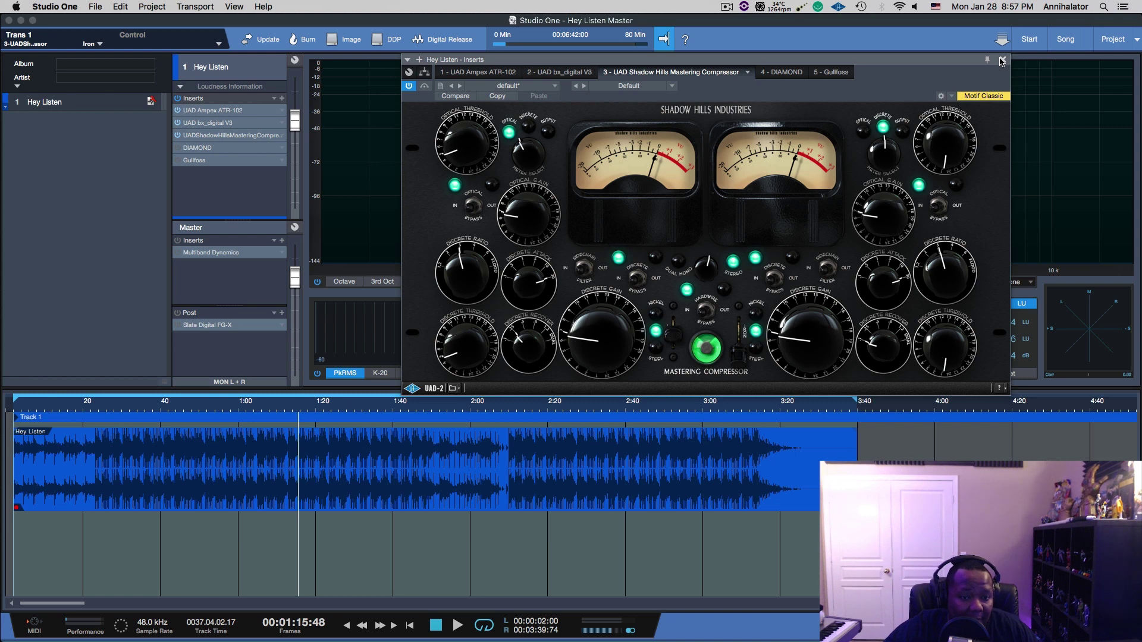
Close the compressor editor, open DIAMOND, and enable it after playing a short section from about 0:32 without it
left_click(1002, 60)
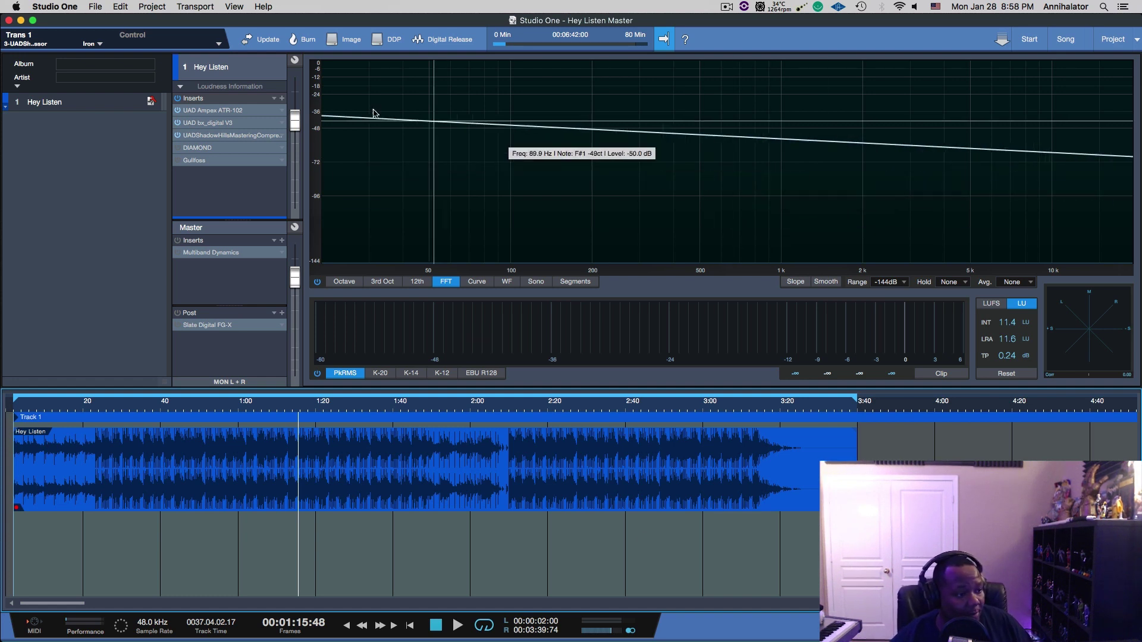
left_click(214, 151)
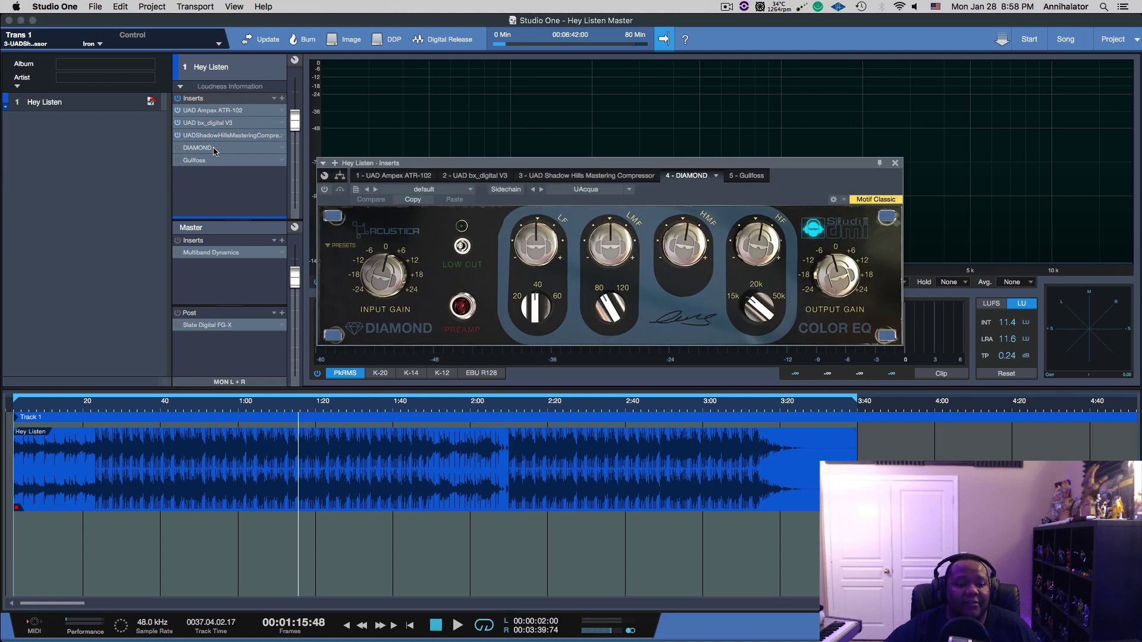
left_click_drag(410, 166, 433, 168)
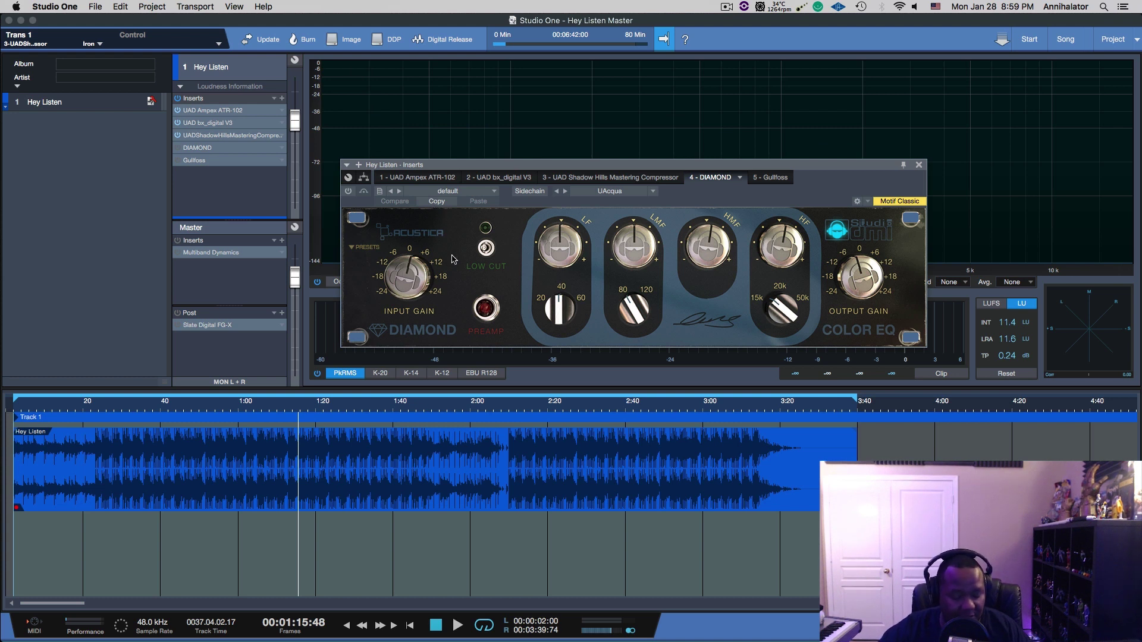
key("space")
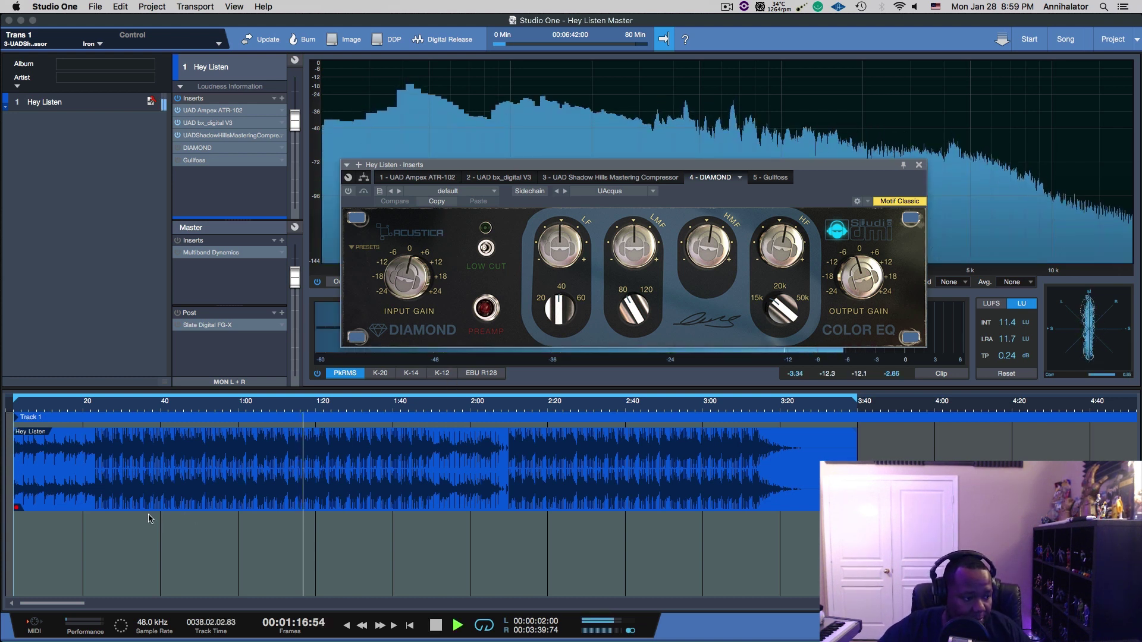
left_click(133, 521)
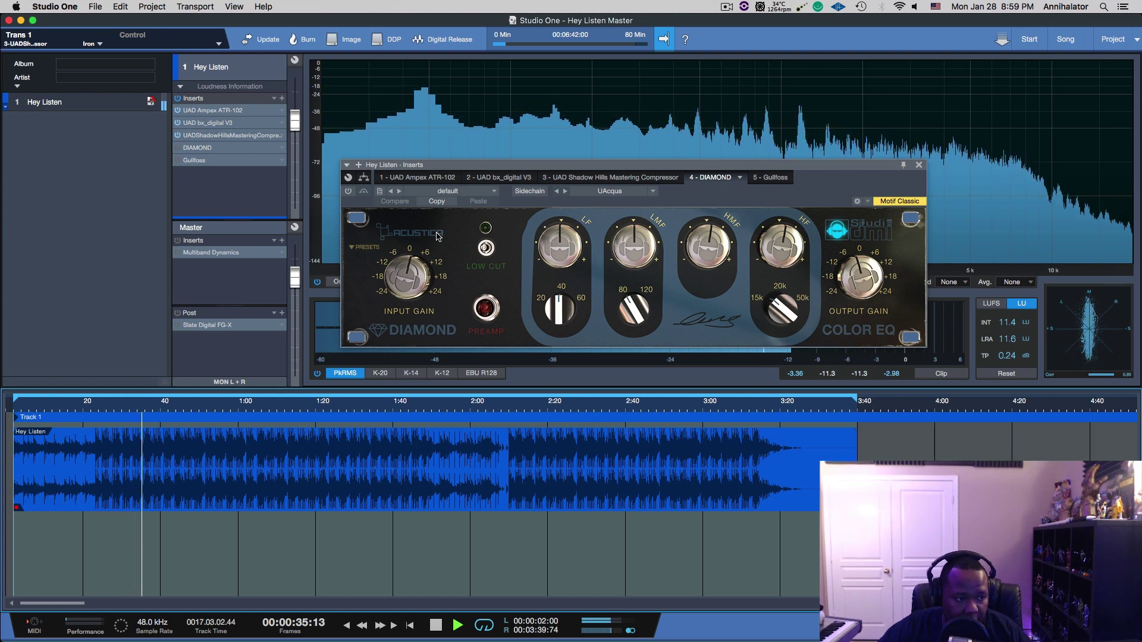
left_click(349, 192)
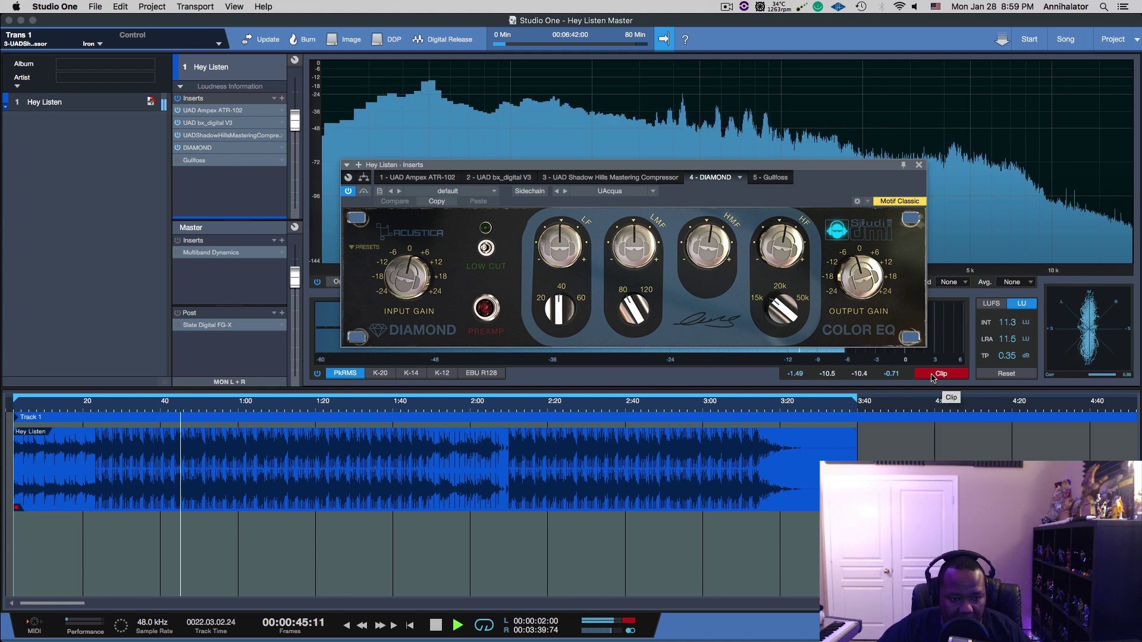
Move the DIAMOND editor below the level meter, clear the clip indicator, and stop playback
left_click_drag(859, 173, 817, 403)
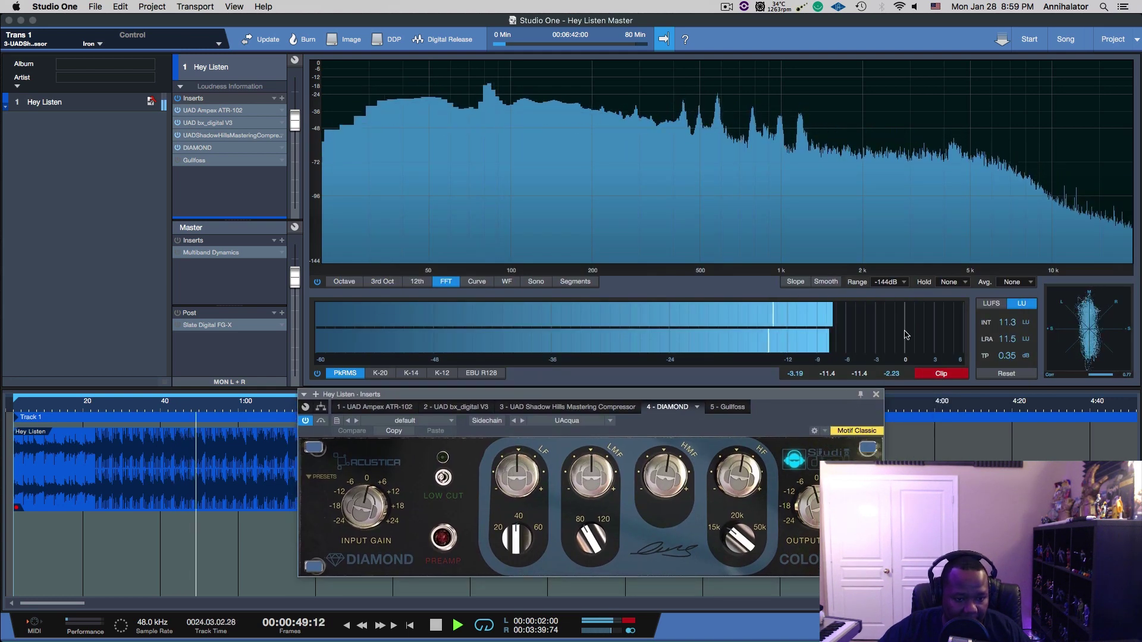
left_click(916, 376)
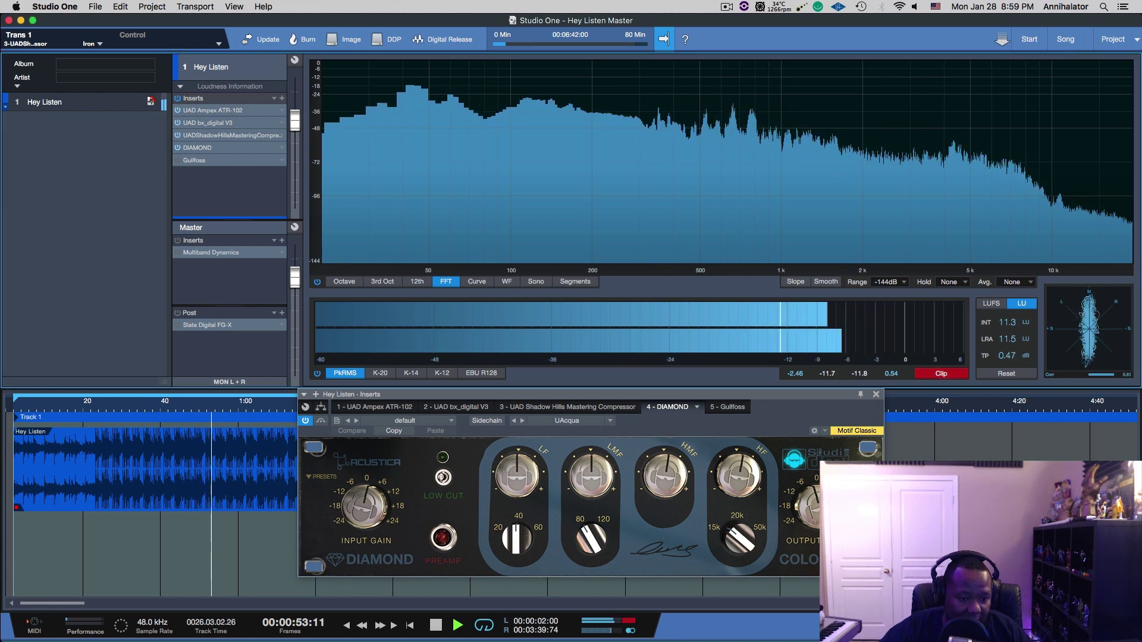
left_click(929, 379)
key("space")
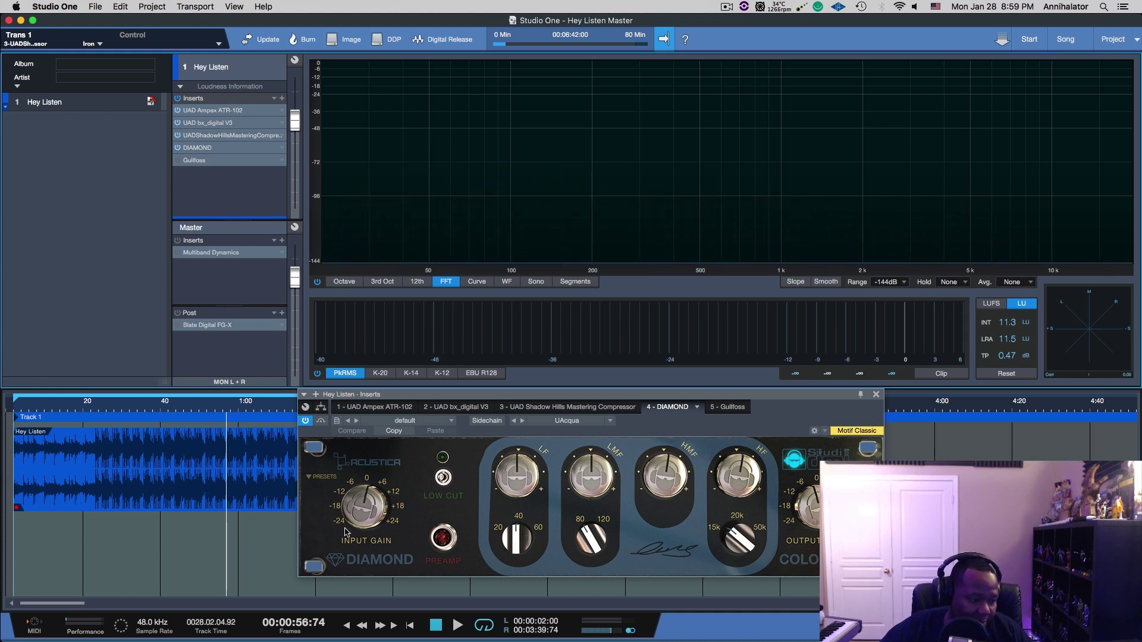
Play from about 0:32 and set DIAMOND's HMF gain to 1.091 and HF gain to 0.545
left_click(132, 529)
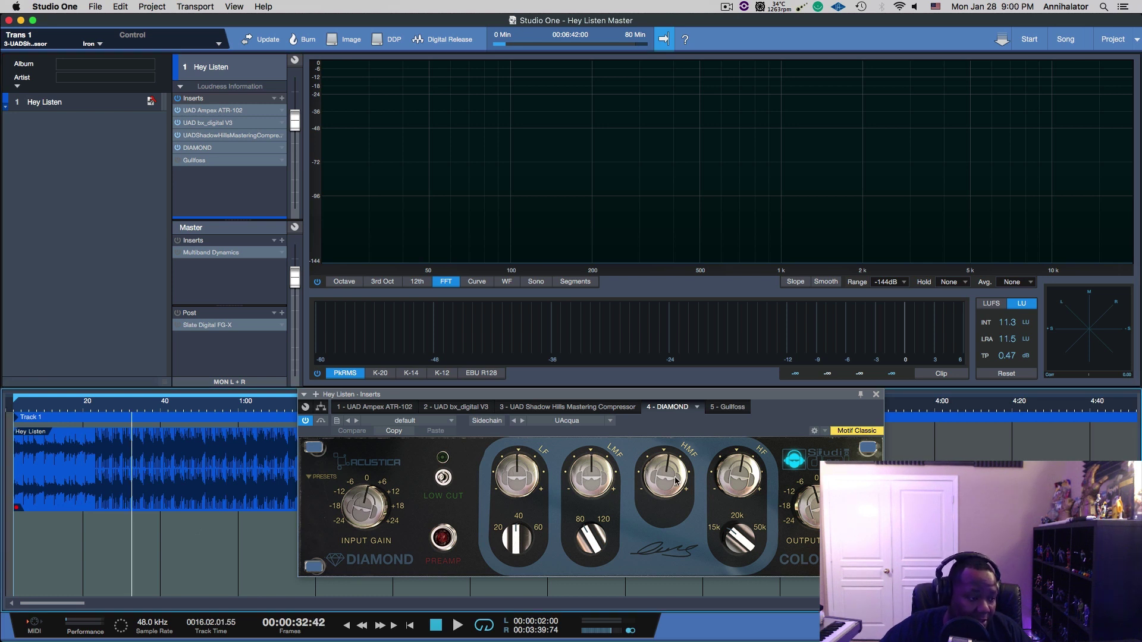
key("space")
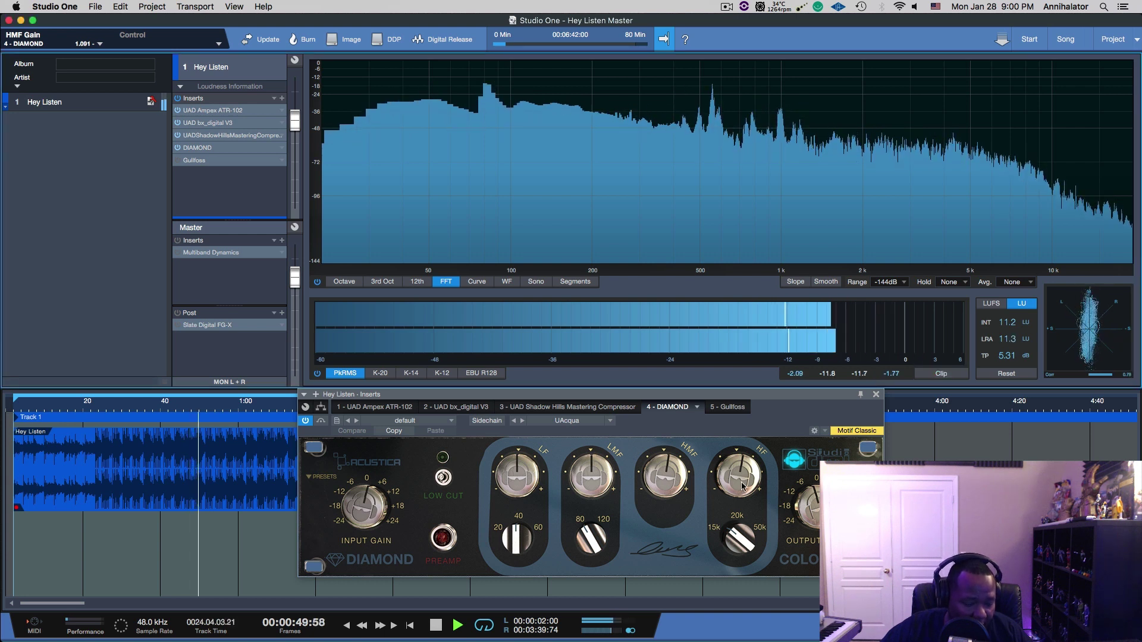
left_click_drag(742, 481, 744, 461)
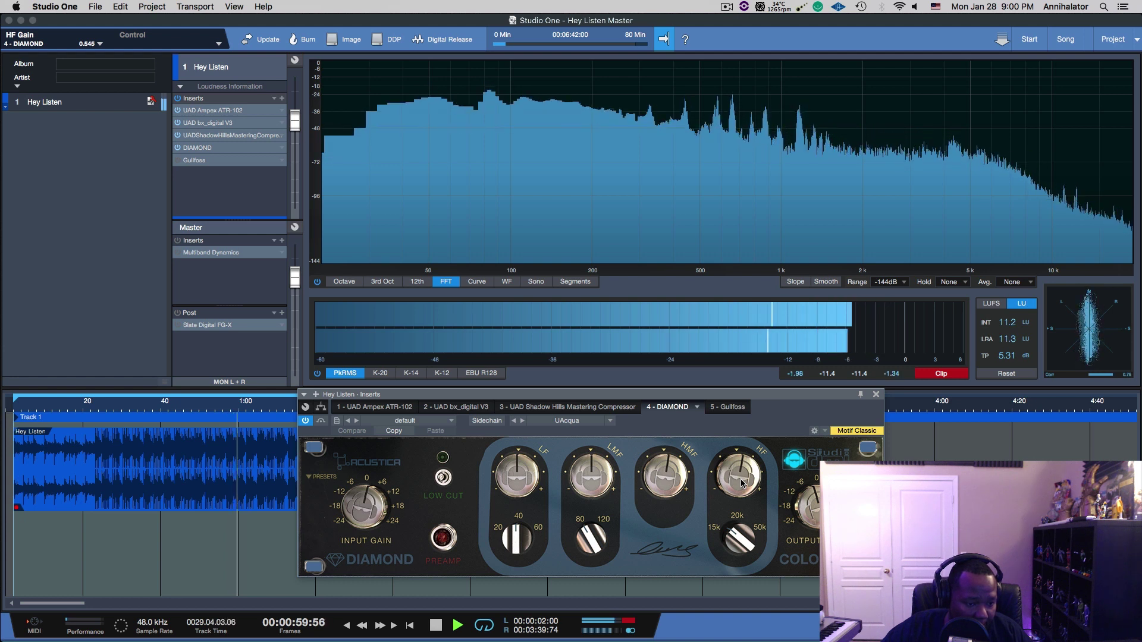
Clear the clip indicator, set DIAMOND's output gain to 0.435, and audition the result briefly before stopping
left_click(948, 374)
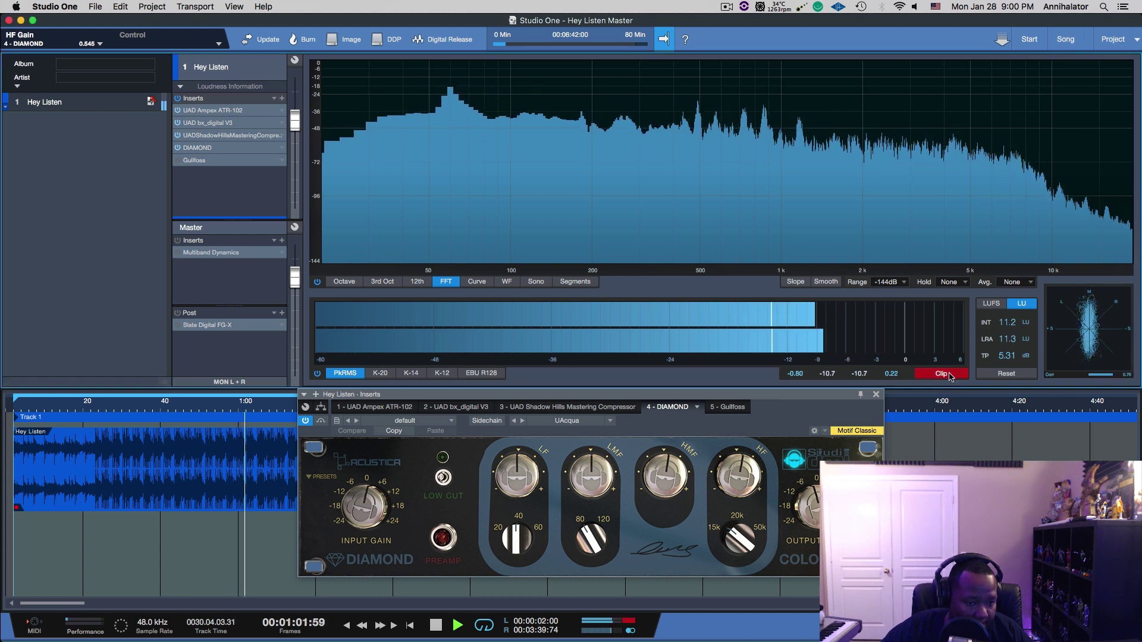
key("space")
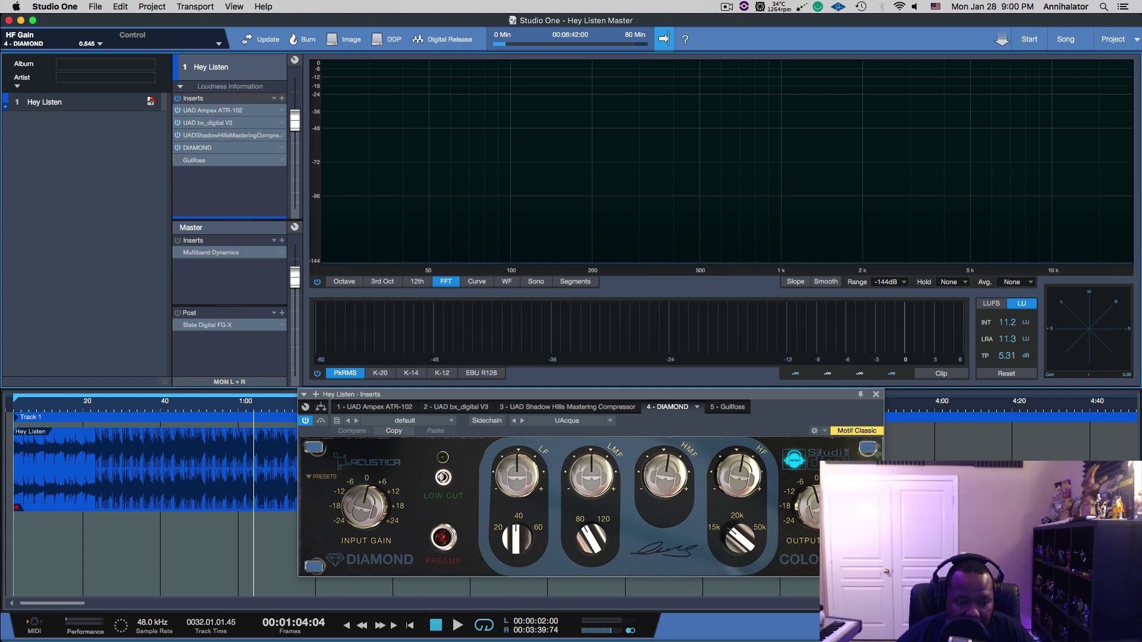
key("space")
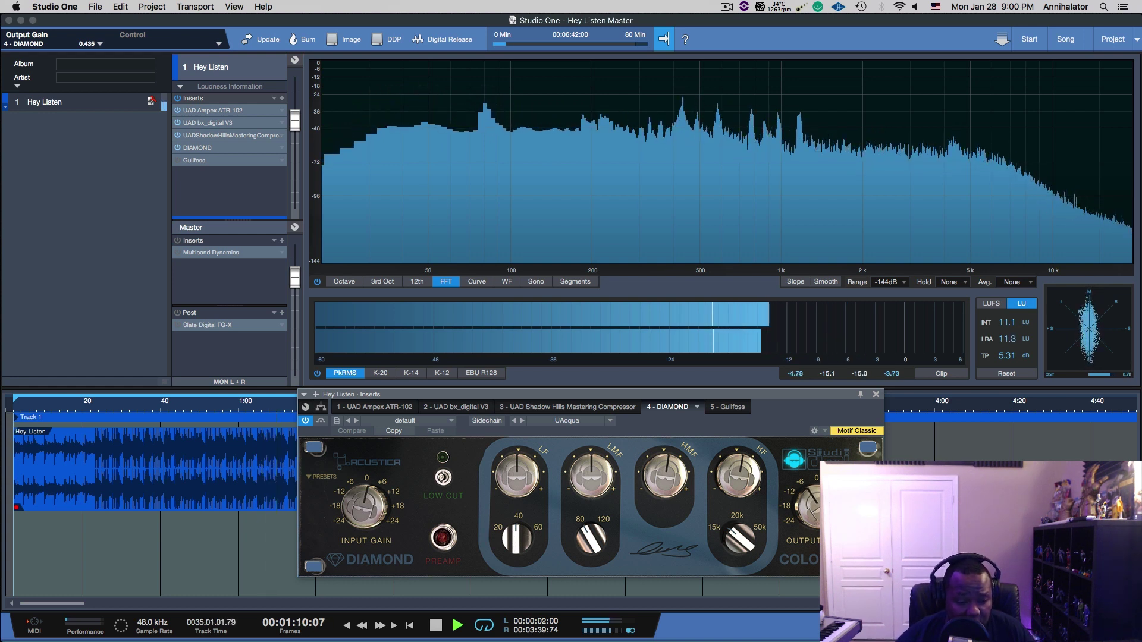
key("space")
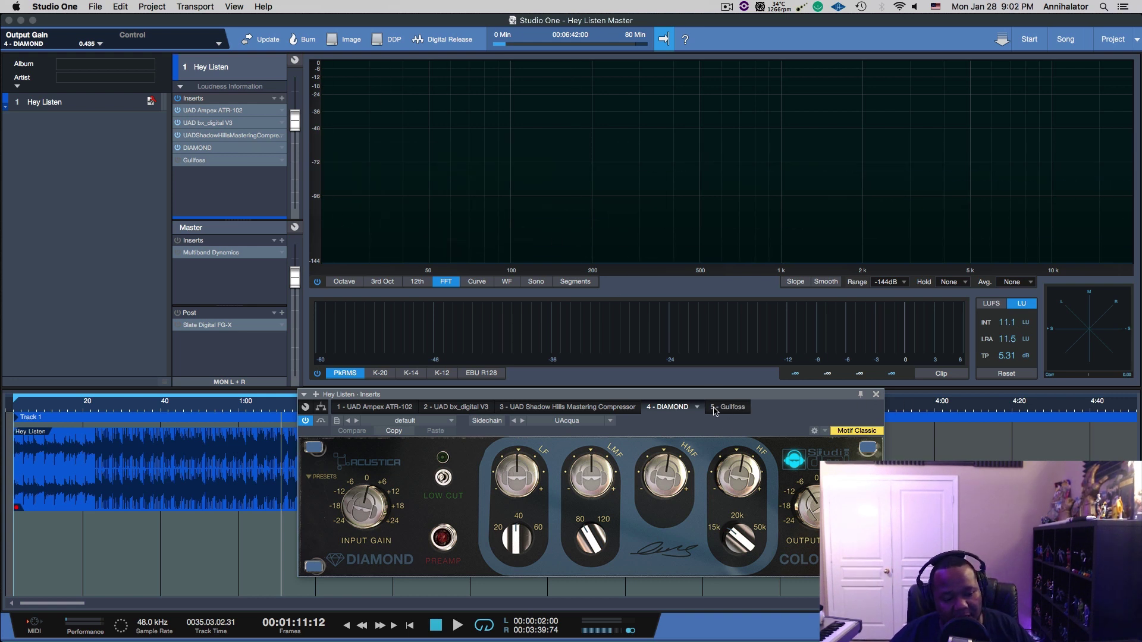
Briefly revisit the Shadow Hills compressor, open the Gullfoss editor, and move it up so its whole interface fits on screen
left_click(523, 408)
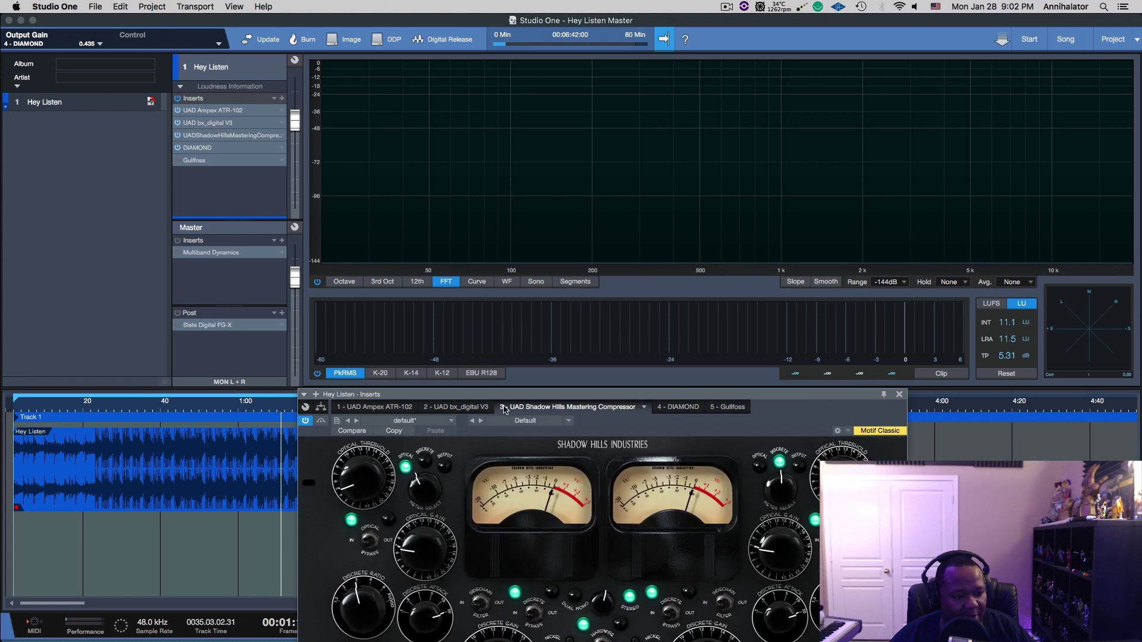
left_click_drag(720, 397, 666, 299)
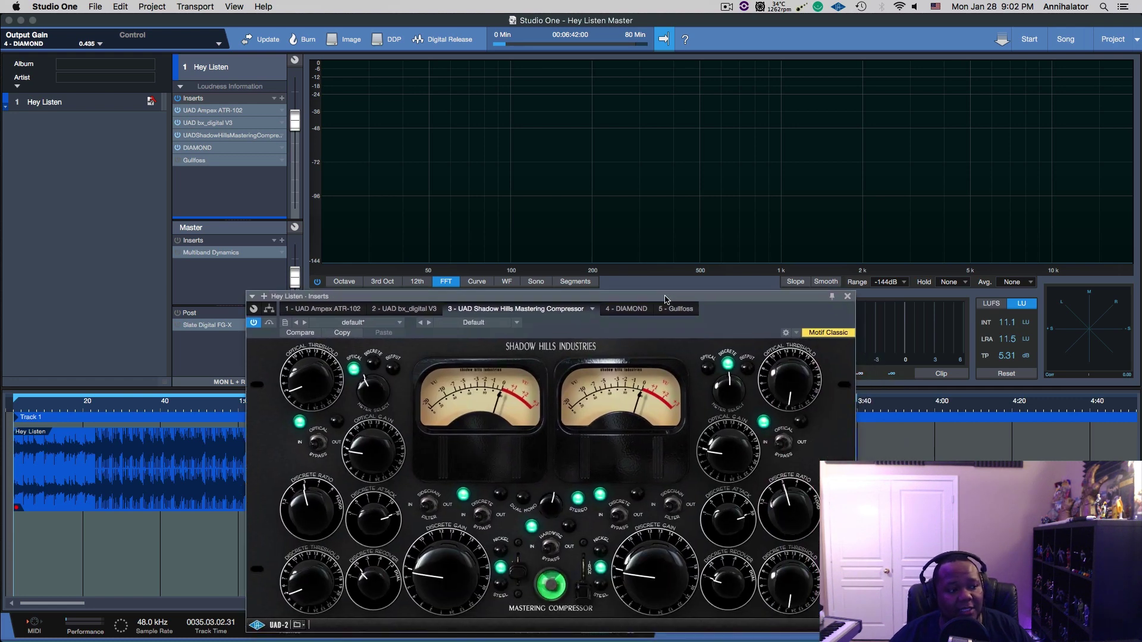
left_click(217, 164)
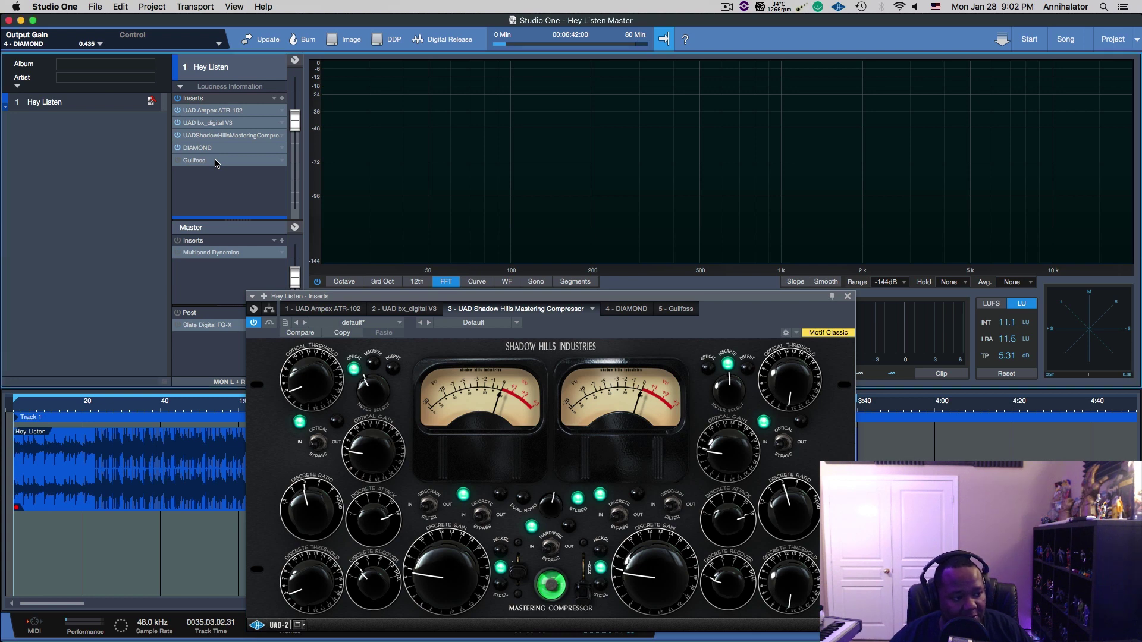
left_click(217, 162)
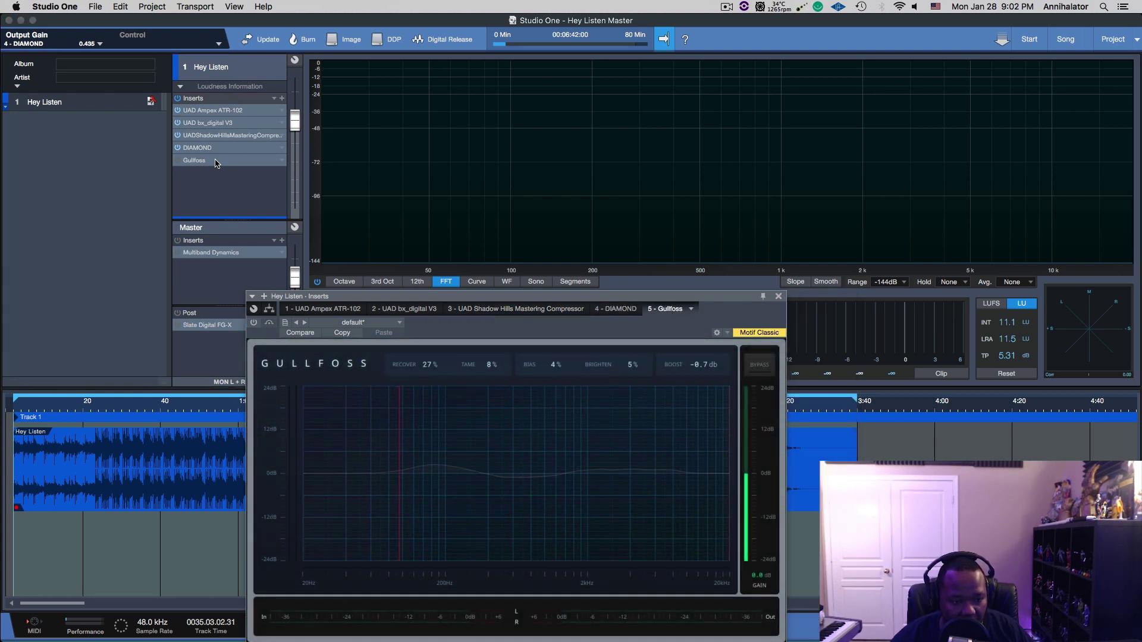
left_click_drag(530, 296, 621, 167)
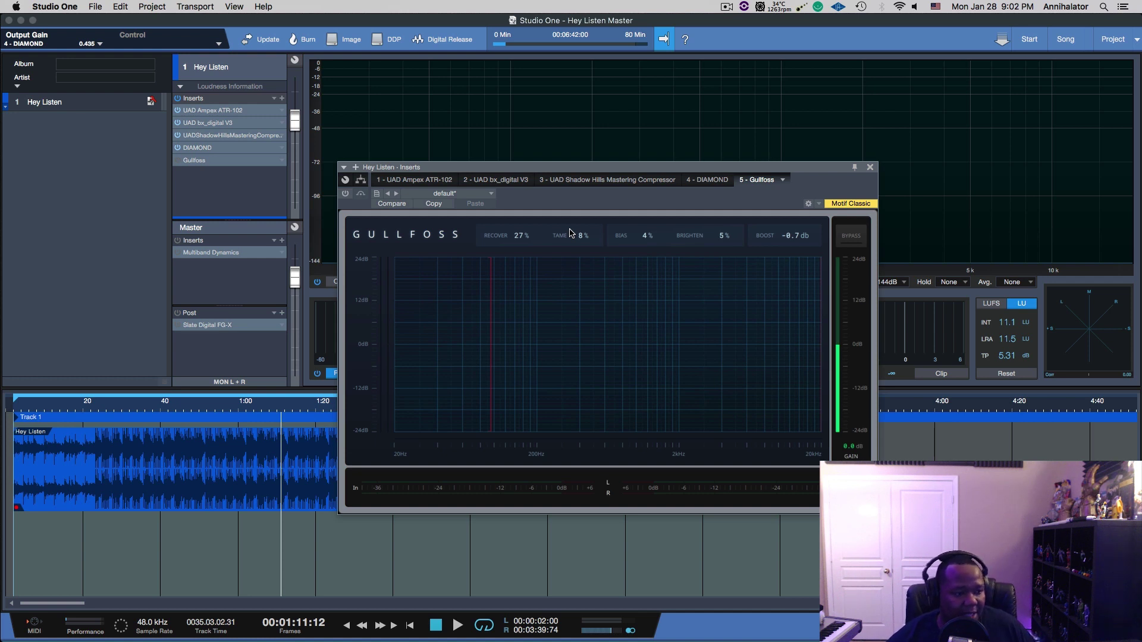
Play Hey Listen with Gullfoss bypassed, enable it during playback to hear its effect, and stop
key("space")
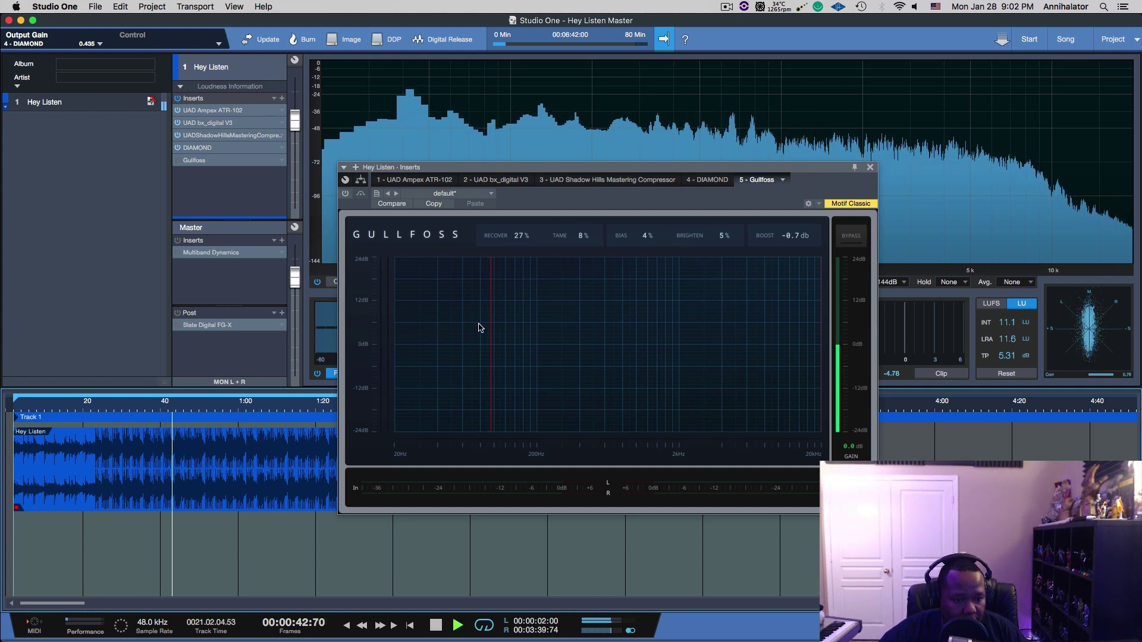
left_click(345, 196)
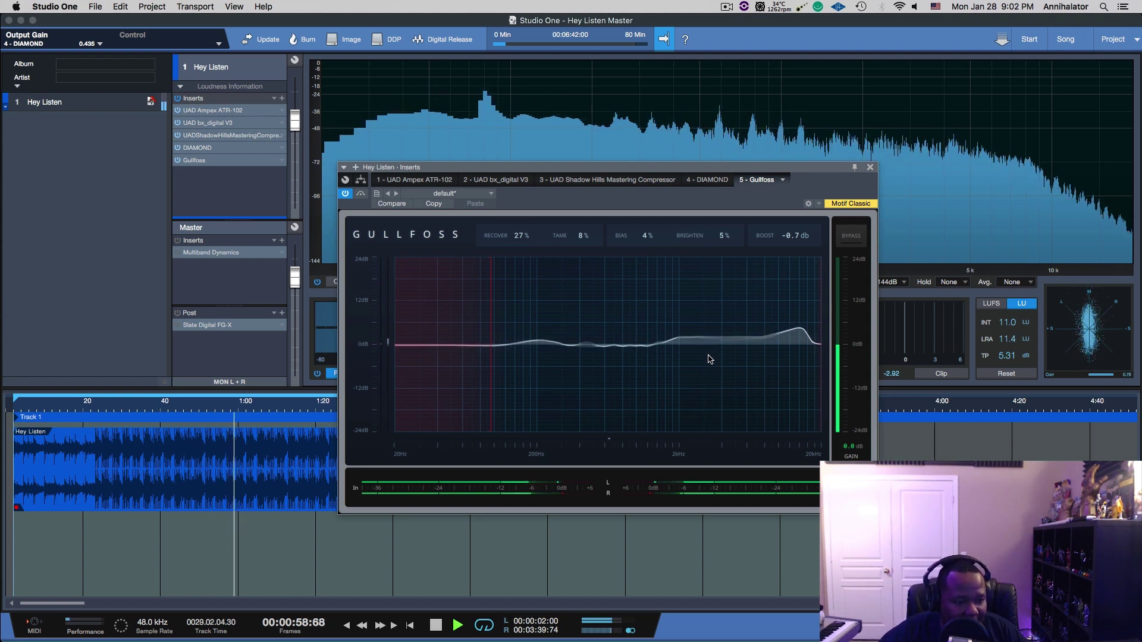
key("space")
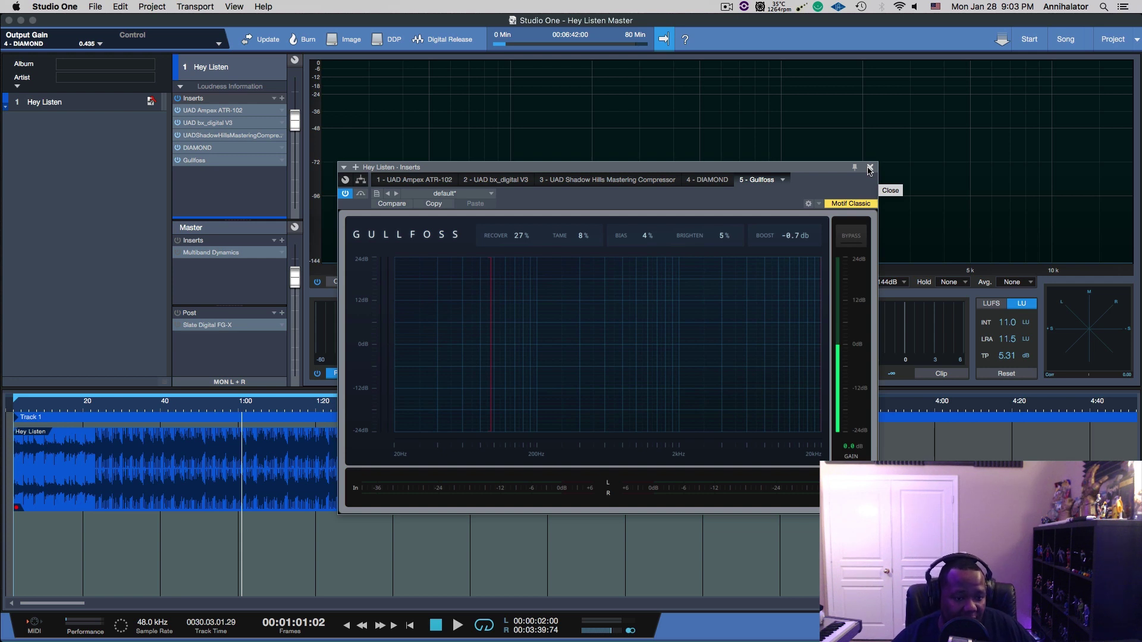
Compare Gullfoss bypassed and enabled while playing from about 0:32, leaving it enabled and playback stopped
left_click(132, 523)
left_click(346, 194)
key("space")
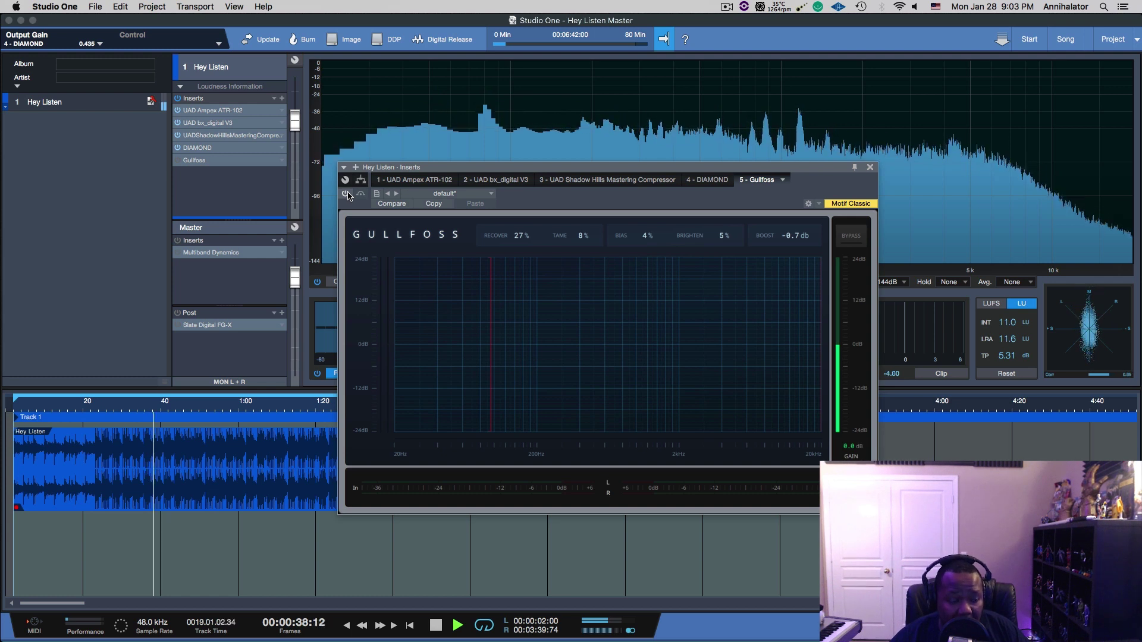
left_click(346, 194)
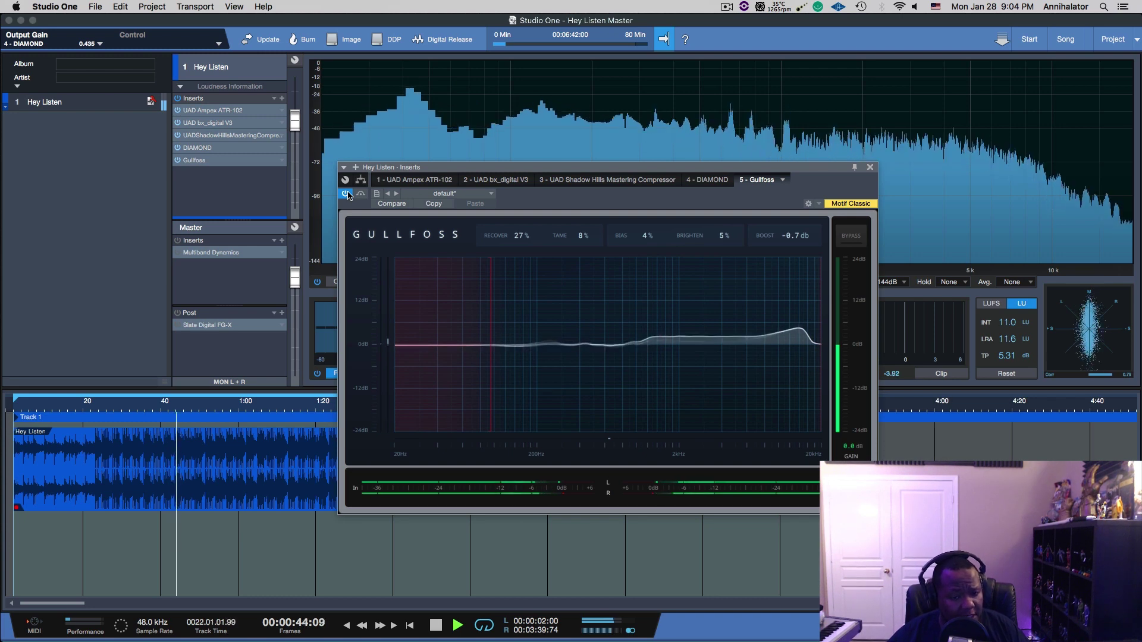
key("space")
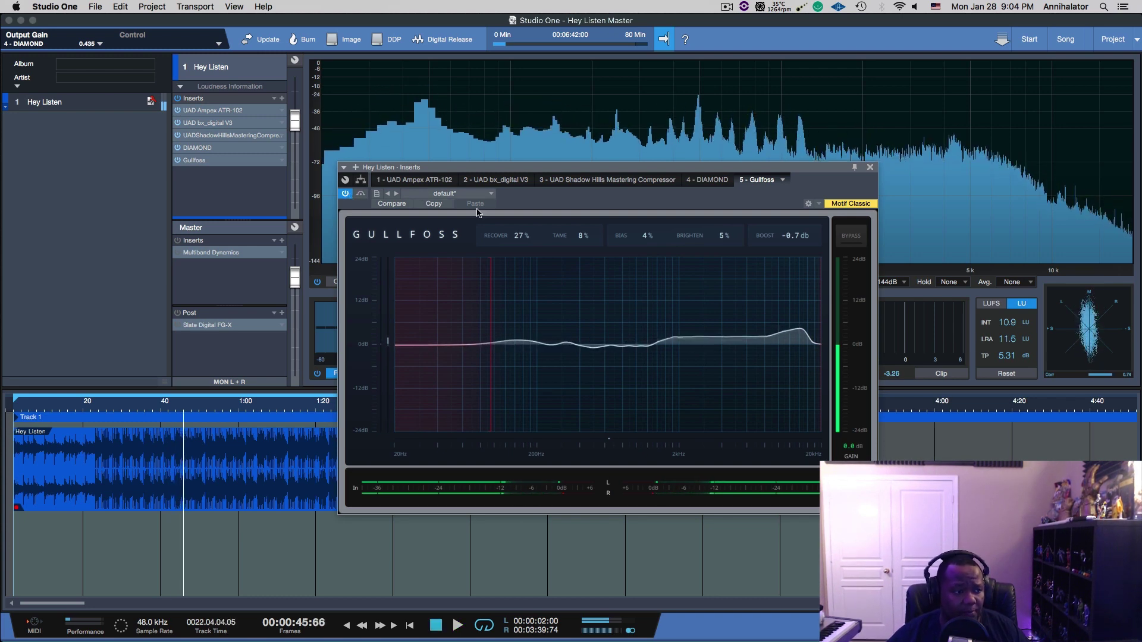
Look briefly at the master's Multiband Dynamics and the track's Gullfoss editors, leaving the plug-in window closed
left_click(196, 160)
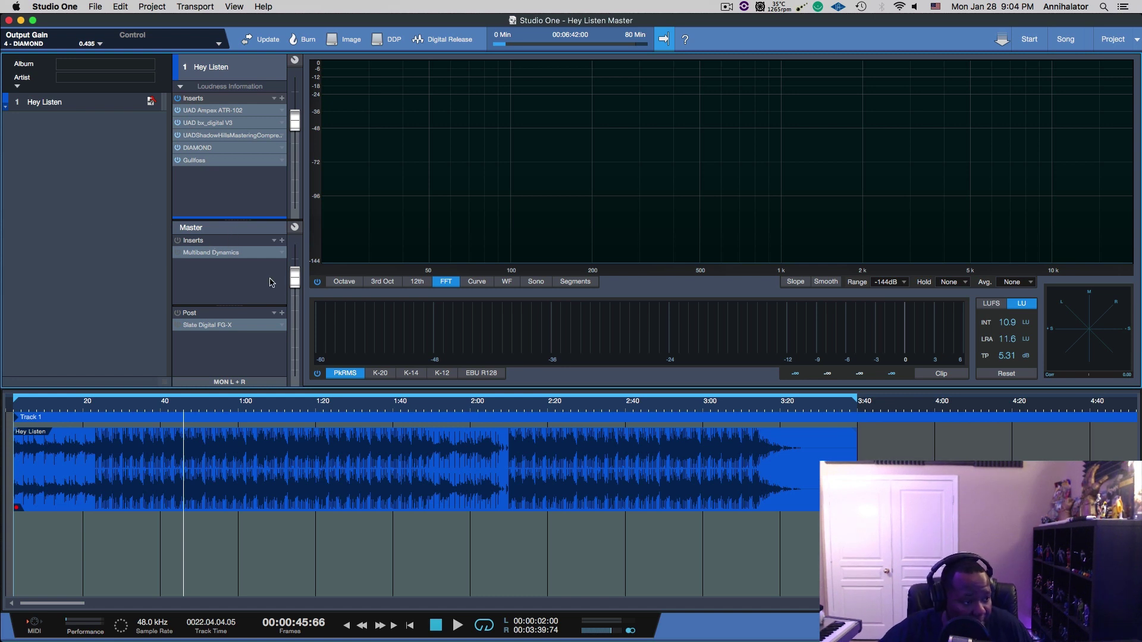
left_click(238, 255)
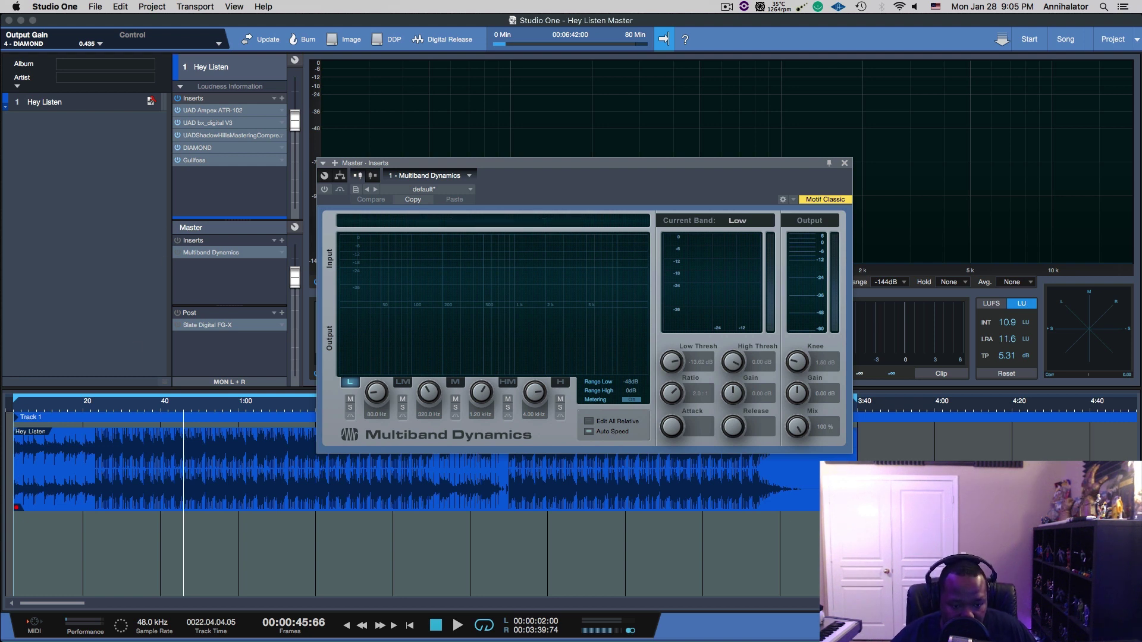
left_click(69, 130)
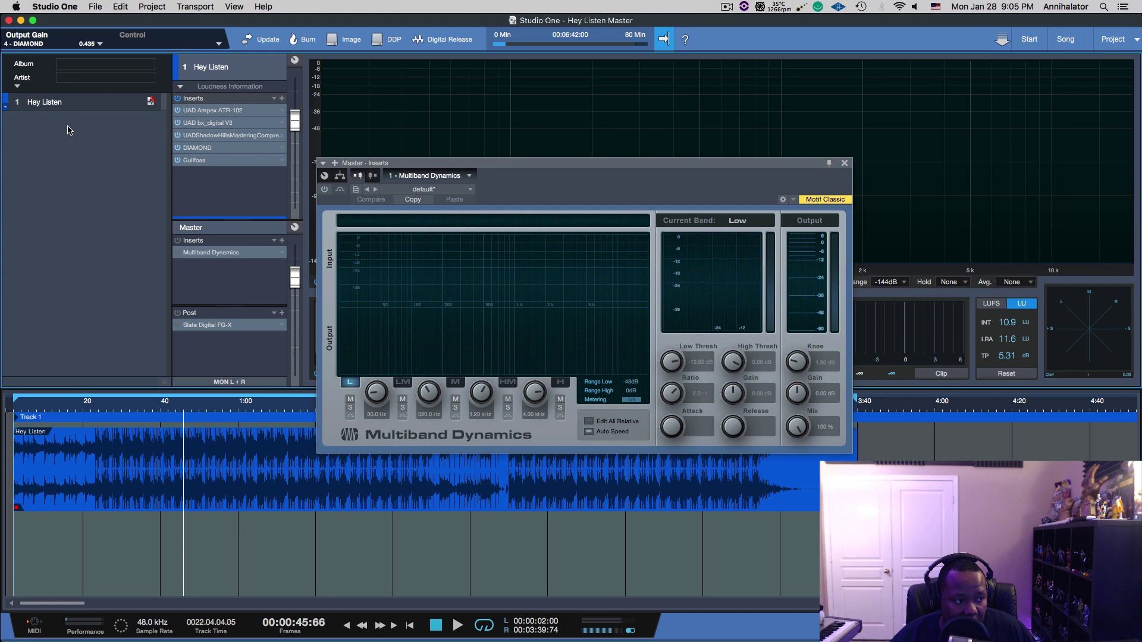
left_click(205, 160)
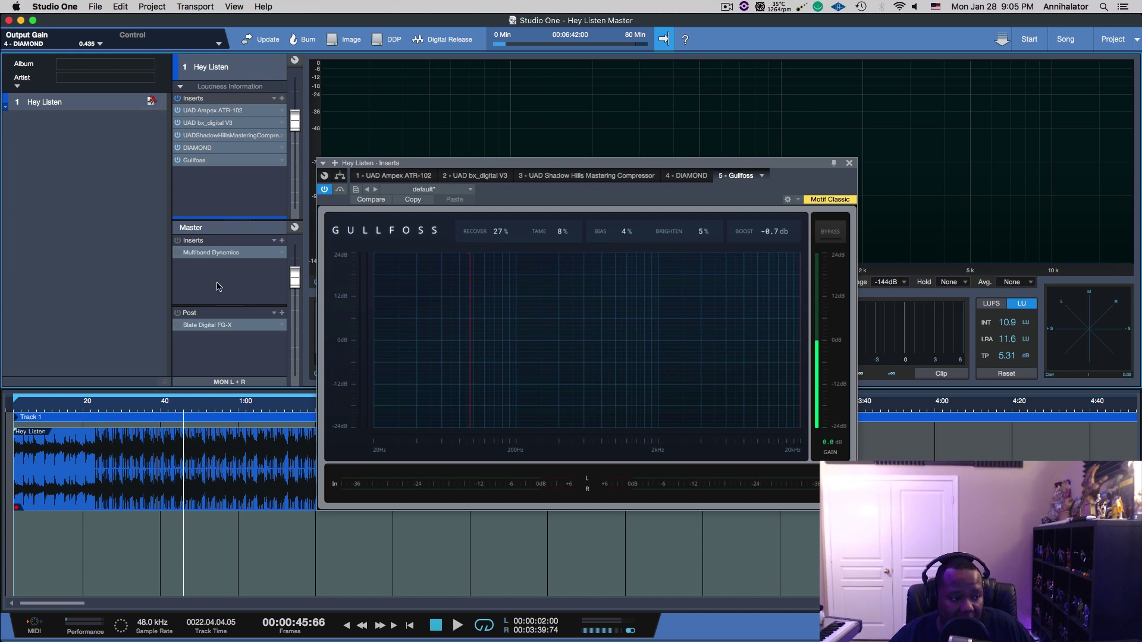
left_click(849, 164)
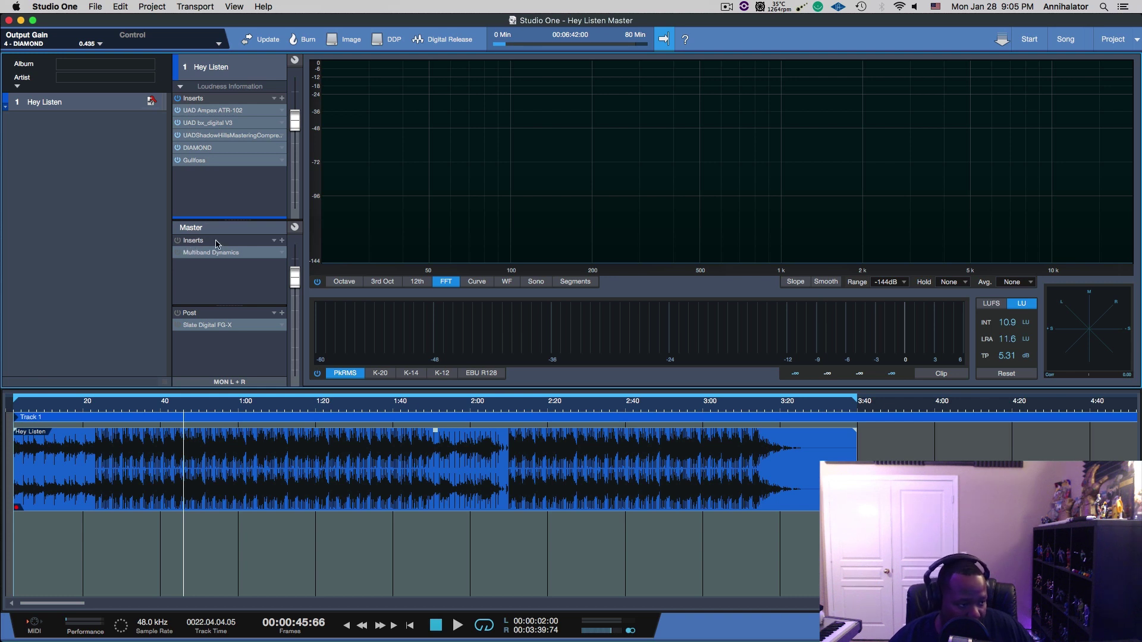
Open the master's Multiband Dynamics, move its editor slightly up, and enable the plug-in during playback
left_click(226, 254)
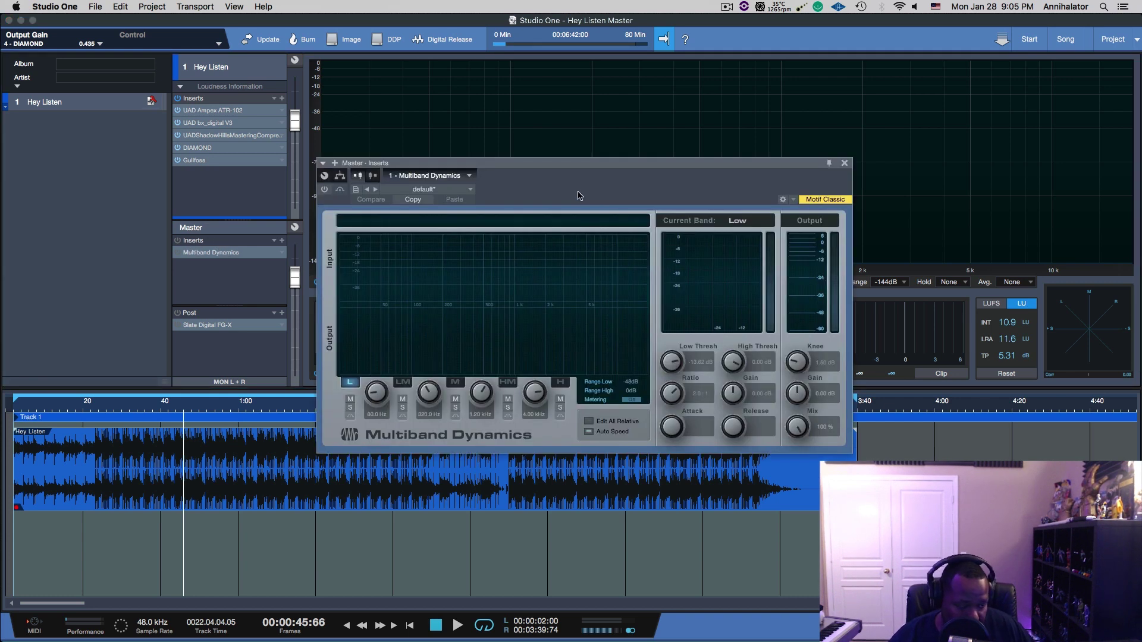
left_click_drag(572, 169, 602, 159)
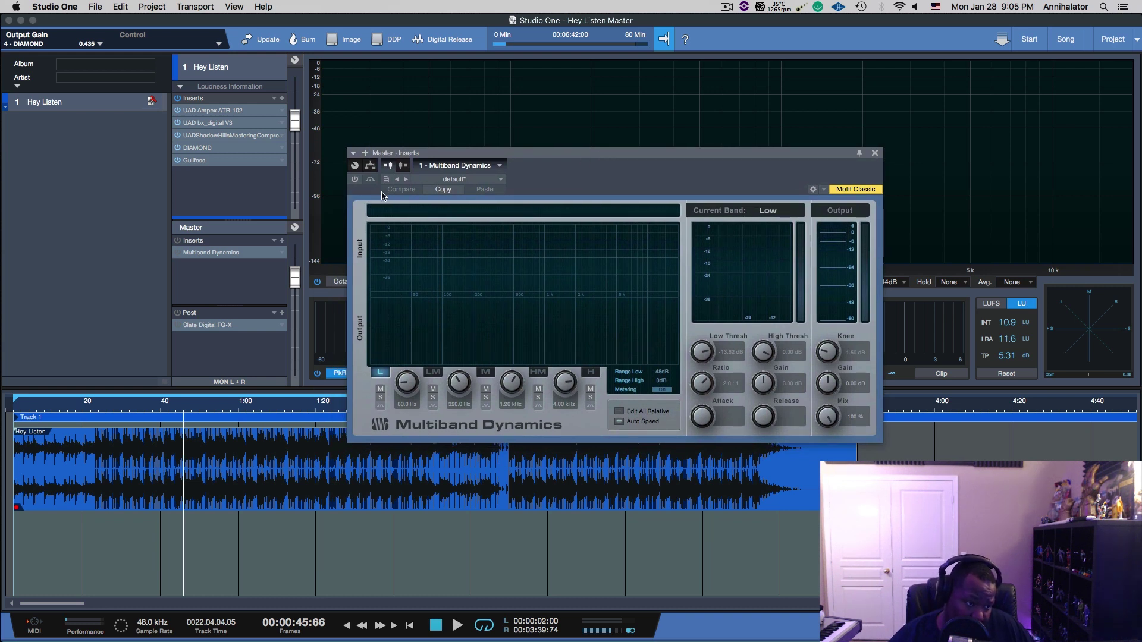
key("space")
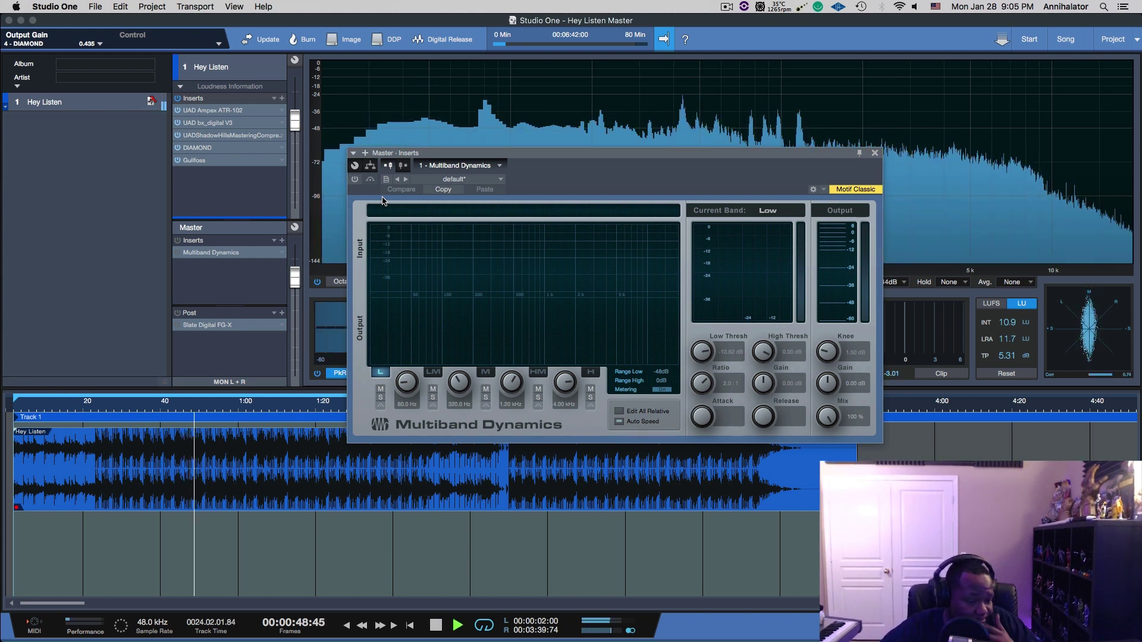
left_click(355, 180)
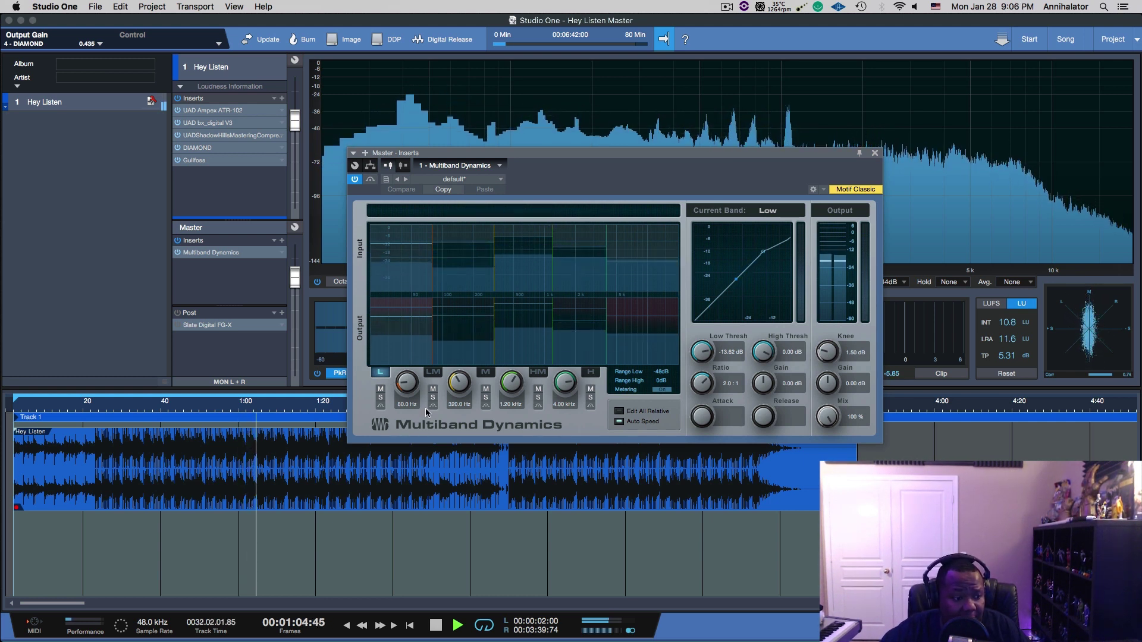
Review the Low Mid, High and High Mid band settings in Multiband Dynamics during playback, and stop
left_click(437, 373)
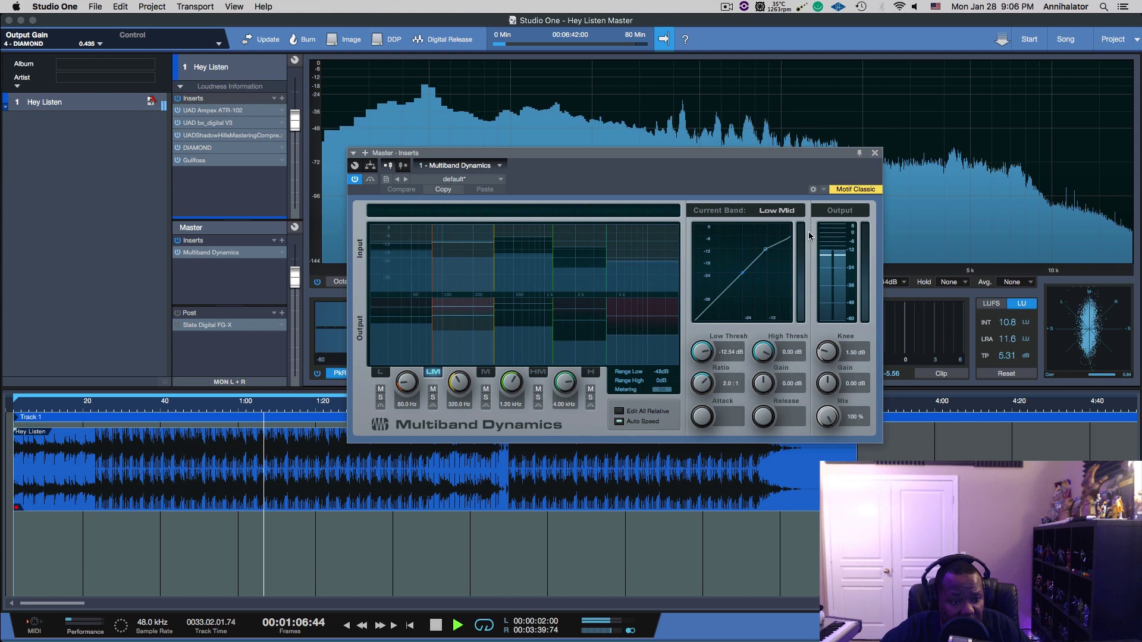
left_click(537, 373)
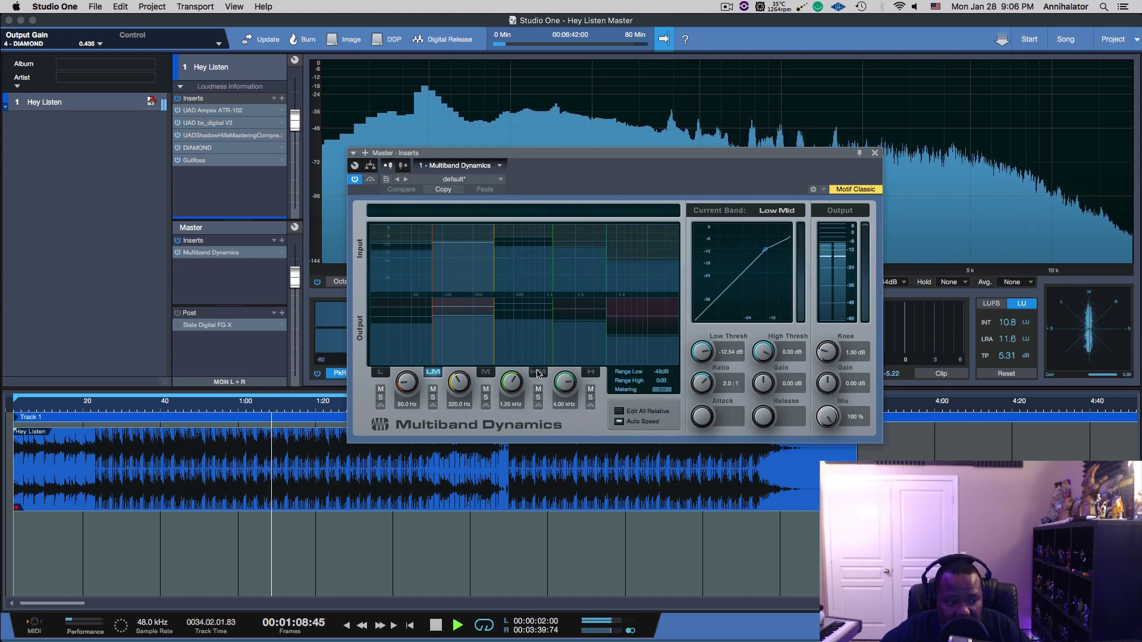
left_click(591, 373)
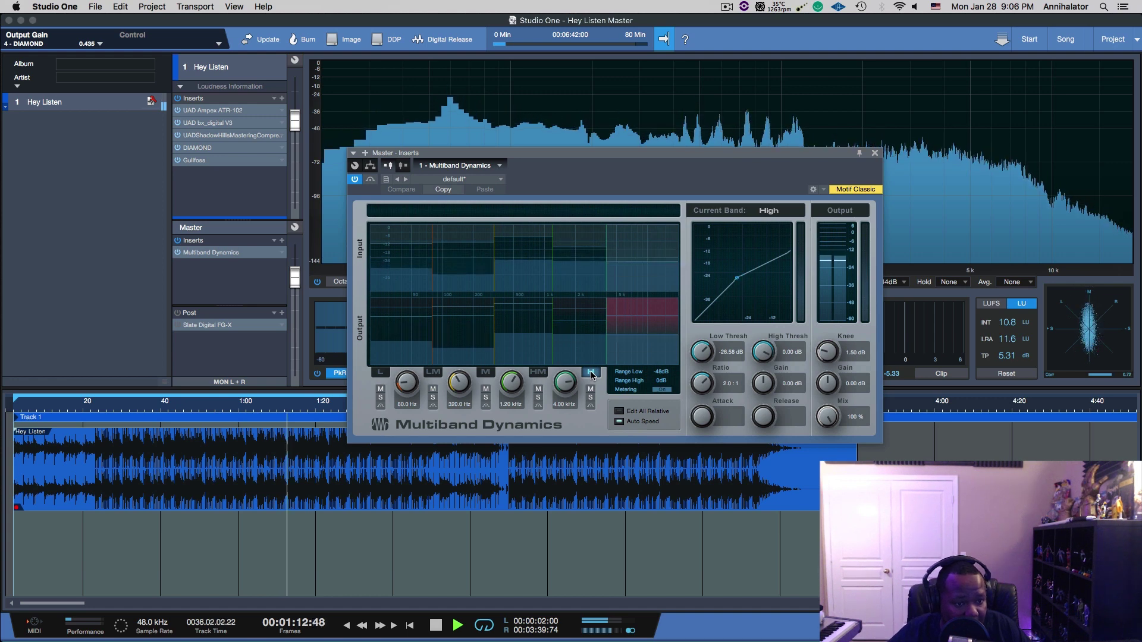
left_click(538, 373)
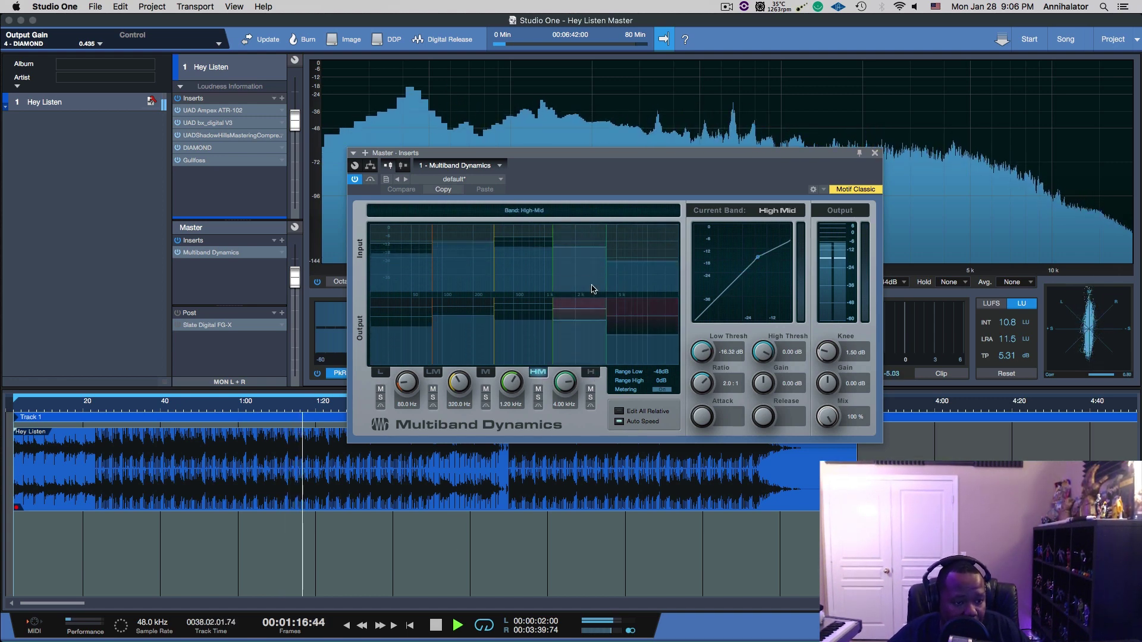
key("space")
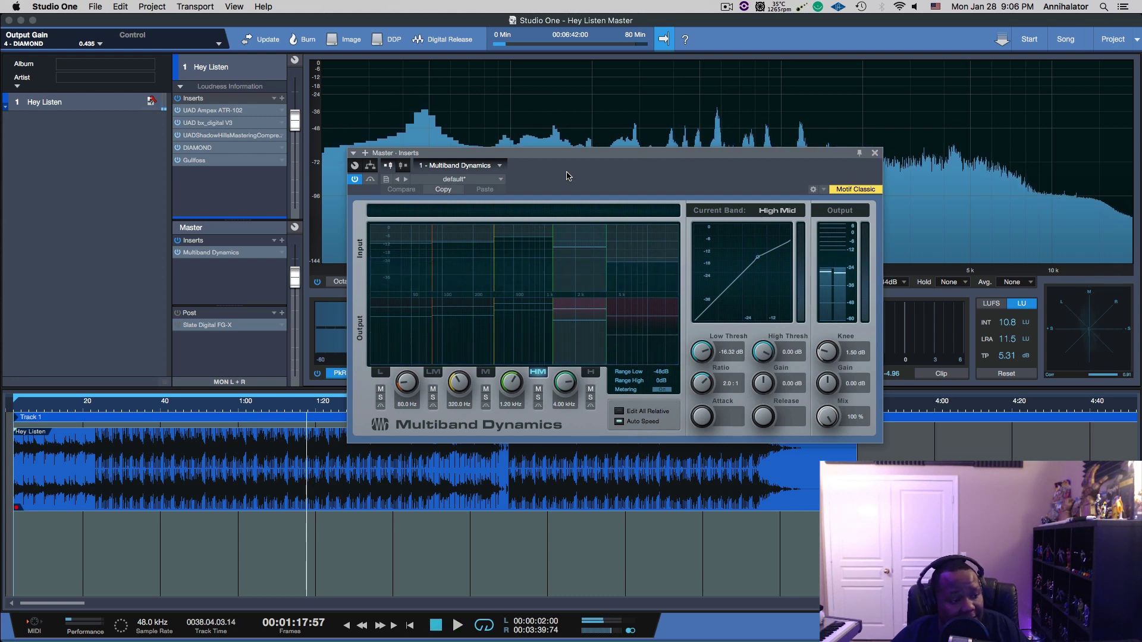
Replace the Multiband Dynamics editor with the post-fader Slate Digital FG-X, fit it on screen, and toggle FG COMP on and back off
left_click(874, 153)
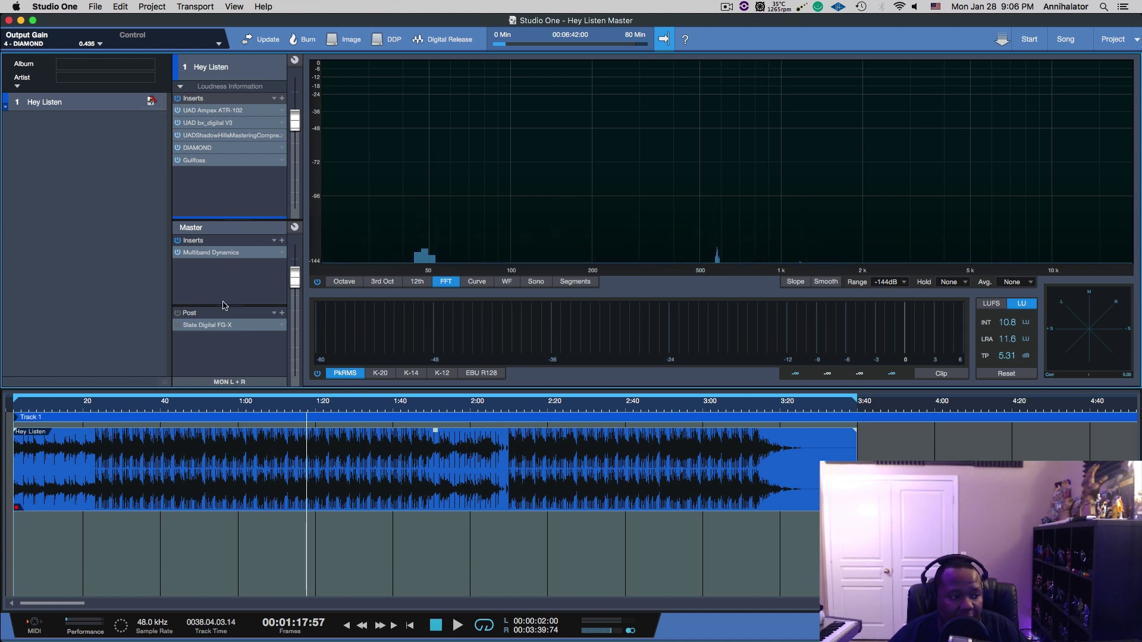
left_click(225, 326)
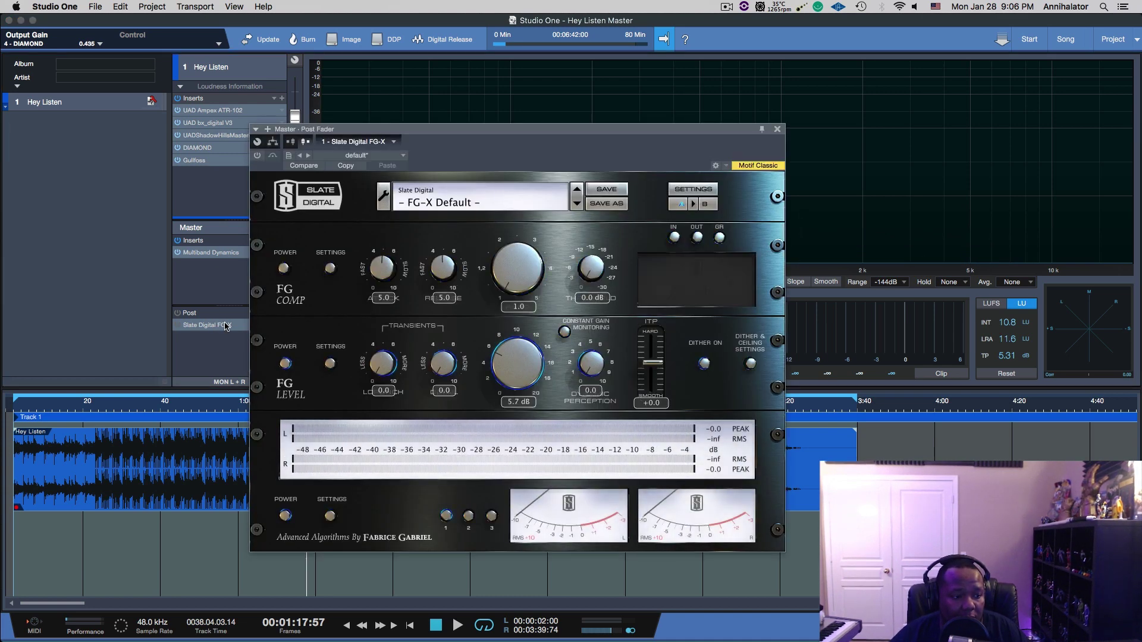
left_click_drag(471, 134, 640, 82)
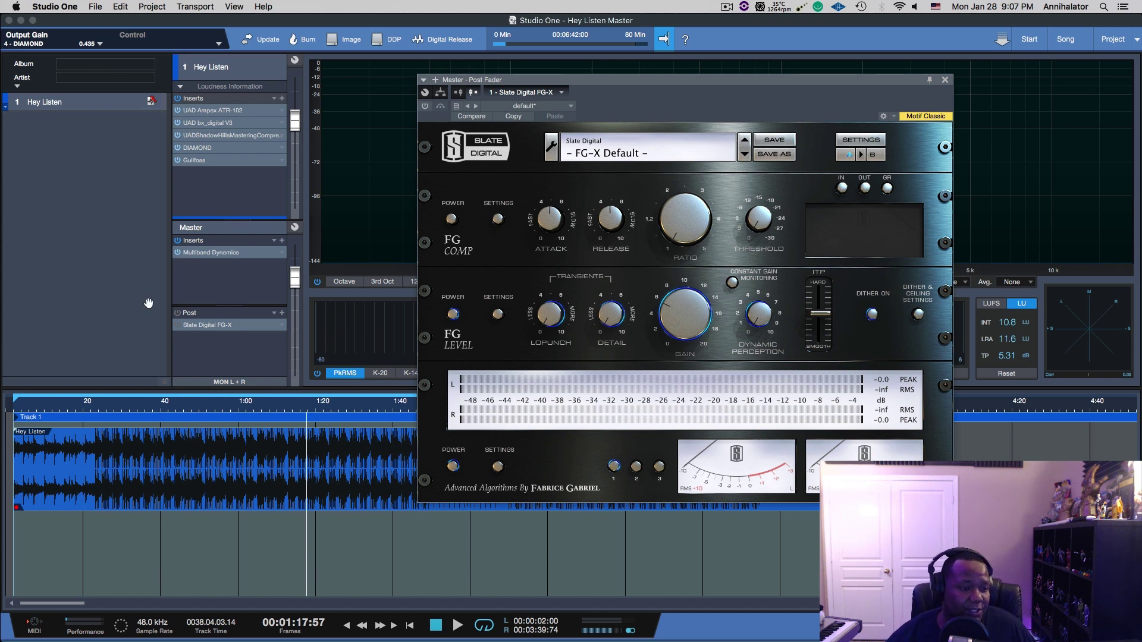
left_click(453, 219)
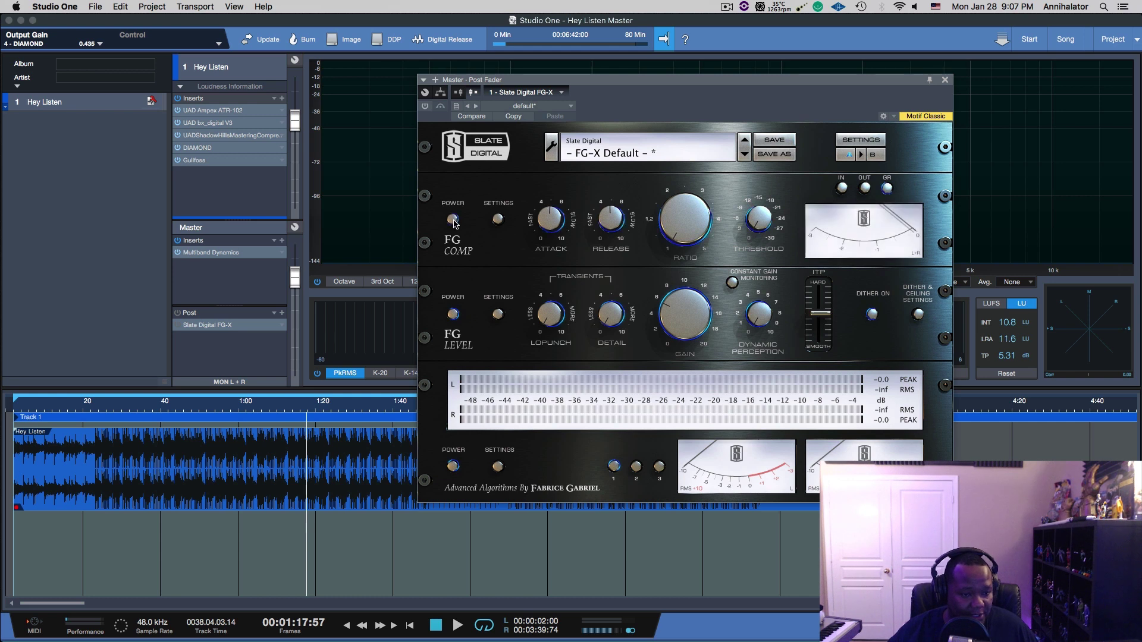
left_click(453, 220)
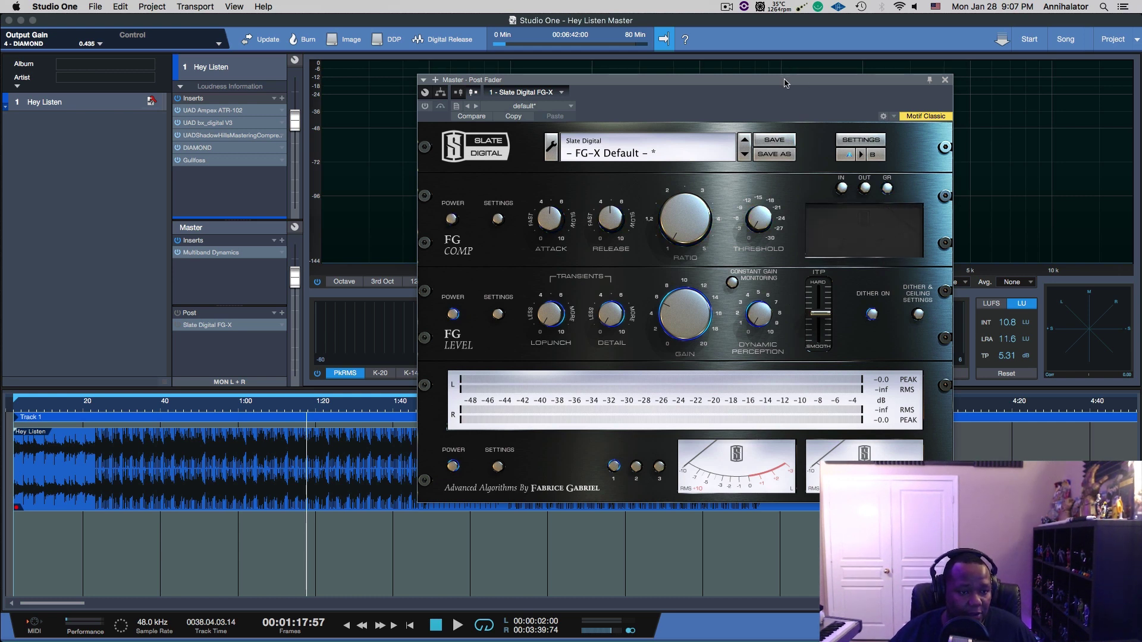
Enable FG-X, repositioning its editor as needed, and place the playhead at about 0:23 on the timeline
left_click_drag(784, 82, 722, 120)
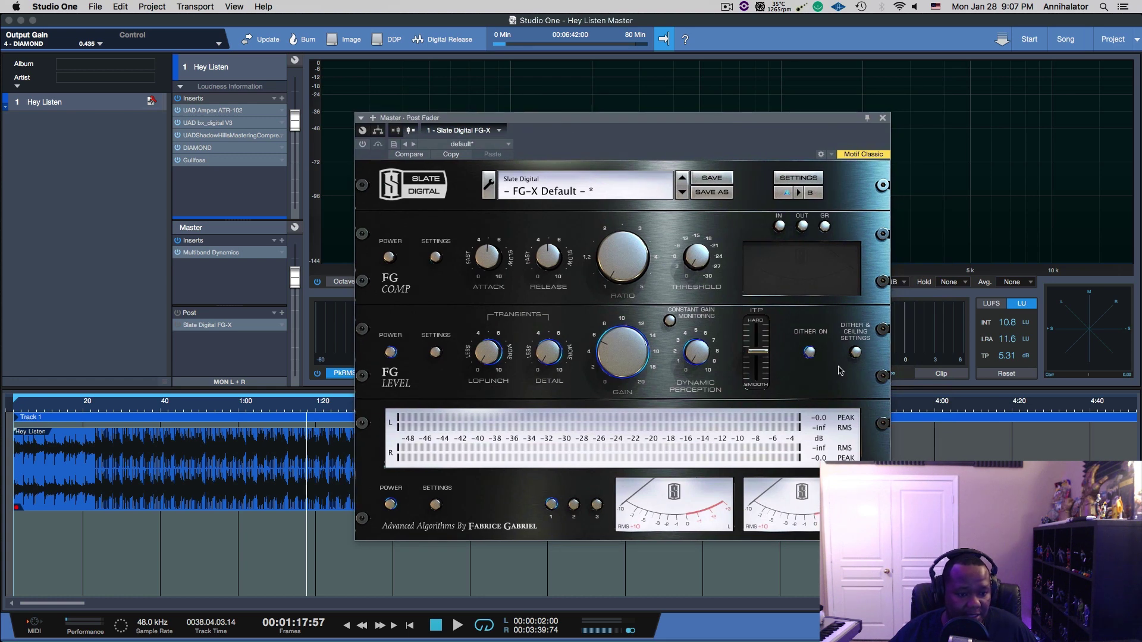
left_click_drag(647, 113, 334, 279)
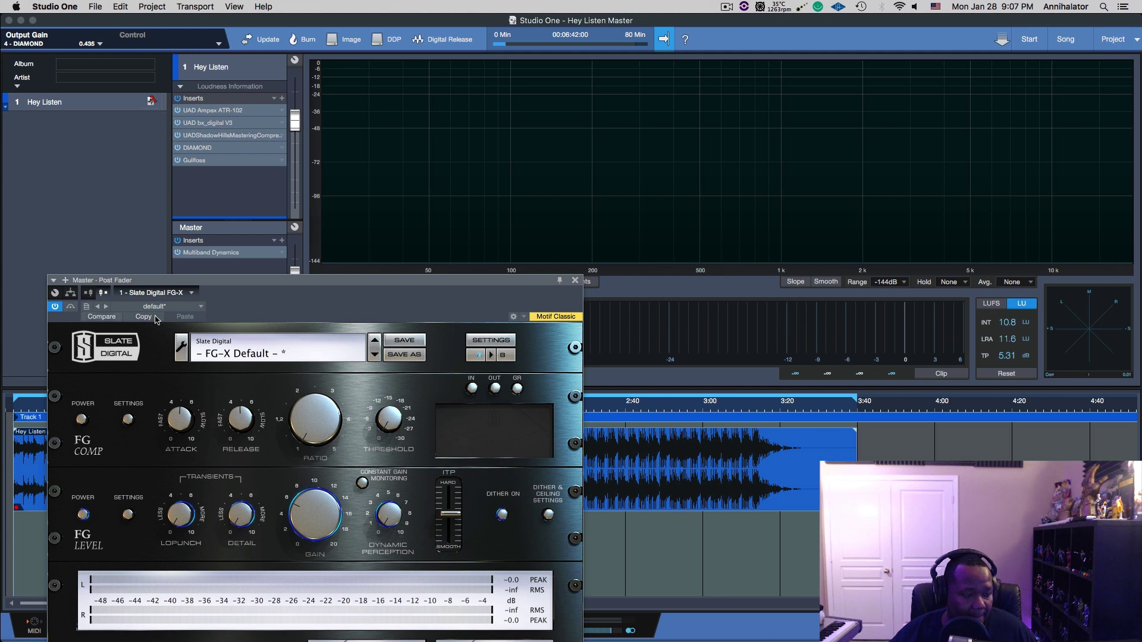
left_click_drag(231, 285, 502, 134)
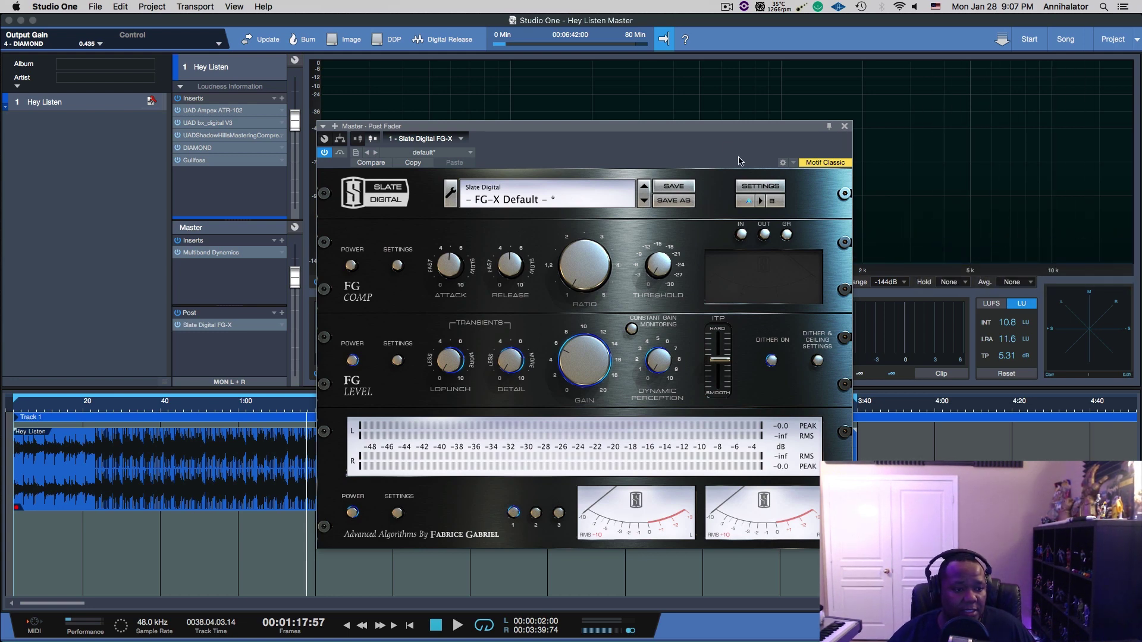
left_click(844, 126)
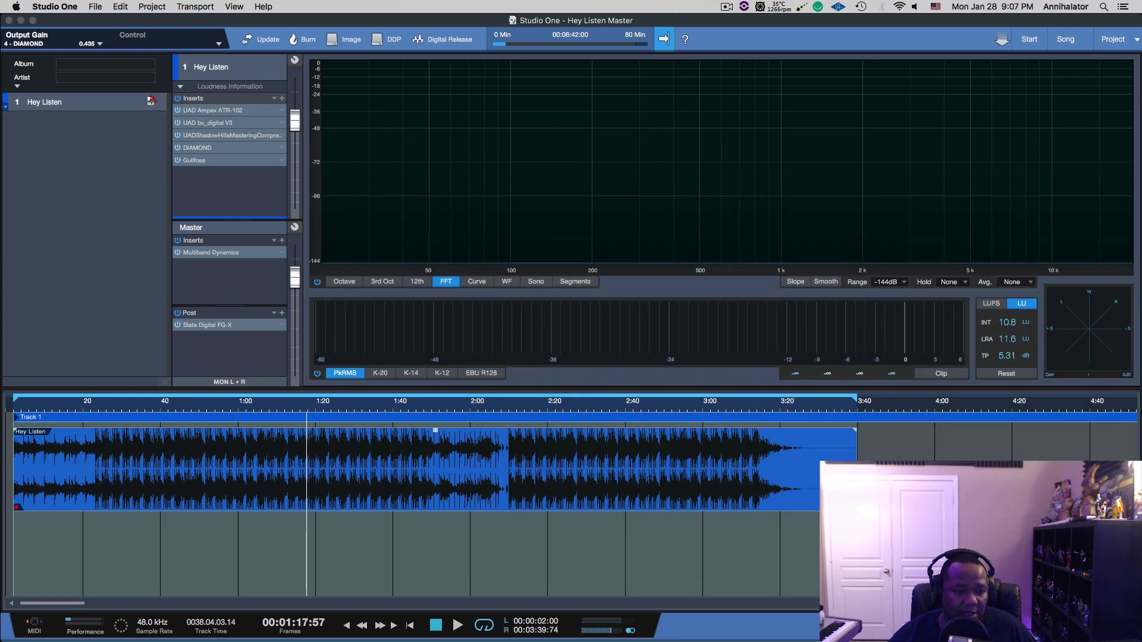
left_click(97, 538)
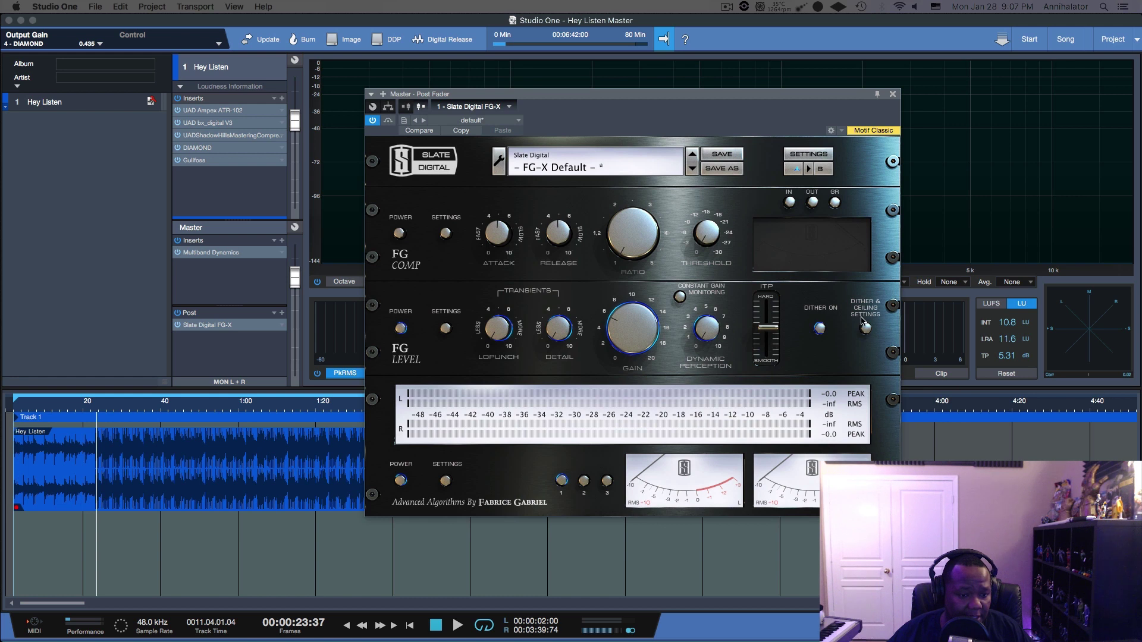
Adjust the ceiling in FG-X's dither settings, keep the output bit resolution at 24 bits, and save the settings
left_click(866, 329)
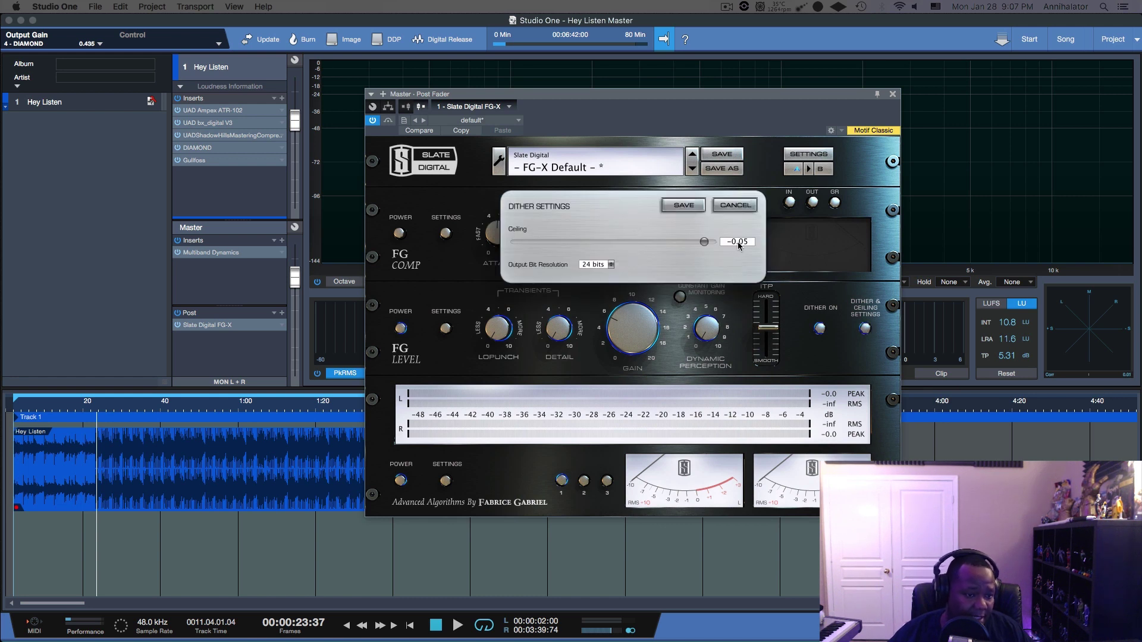
left_click(603, 265)
left_click(593, 283)
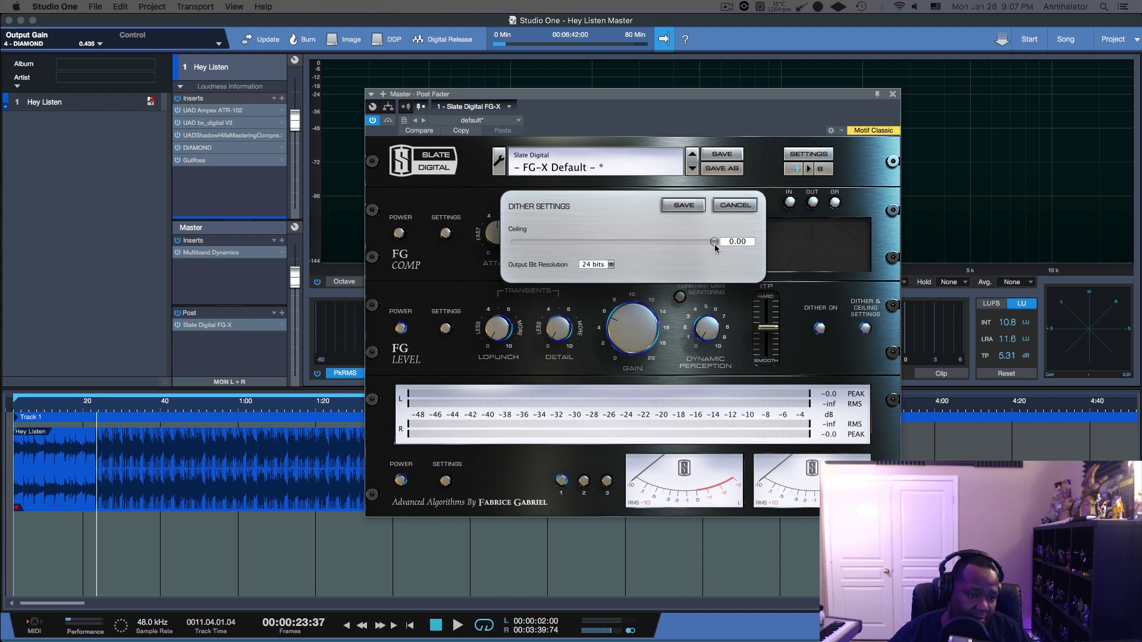
left_click_drag(707, 244, 703, 249)
left_click(683, 205)
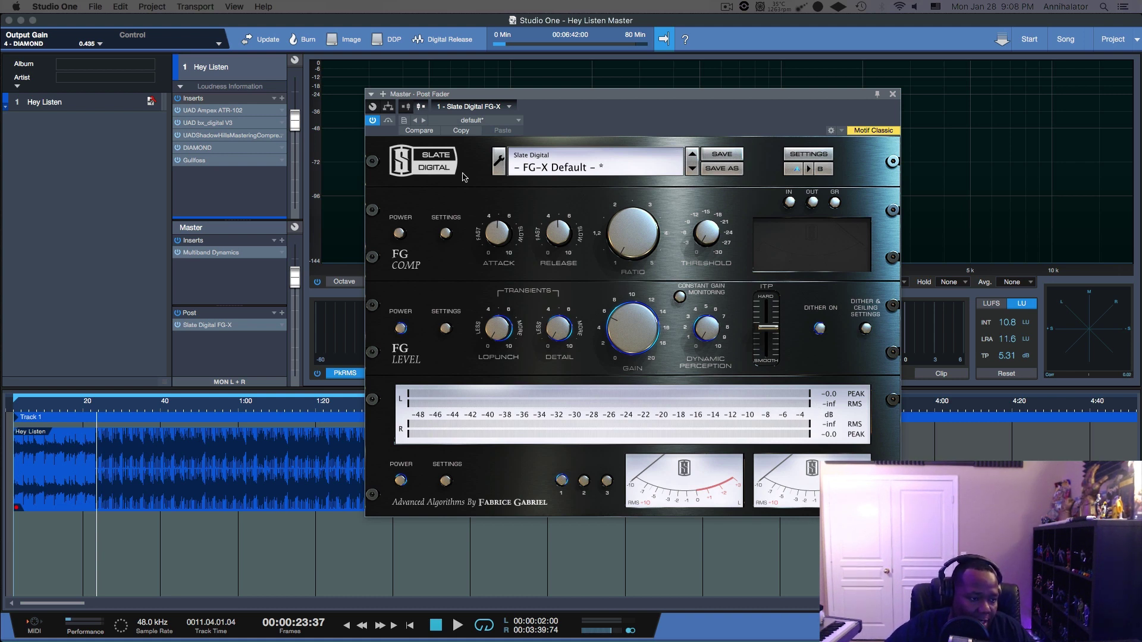
Play the song from about 0:23 with FG-X bypassed, and re-enable the plug-in during playback to compare
left_click(373, 121)
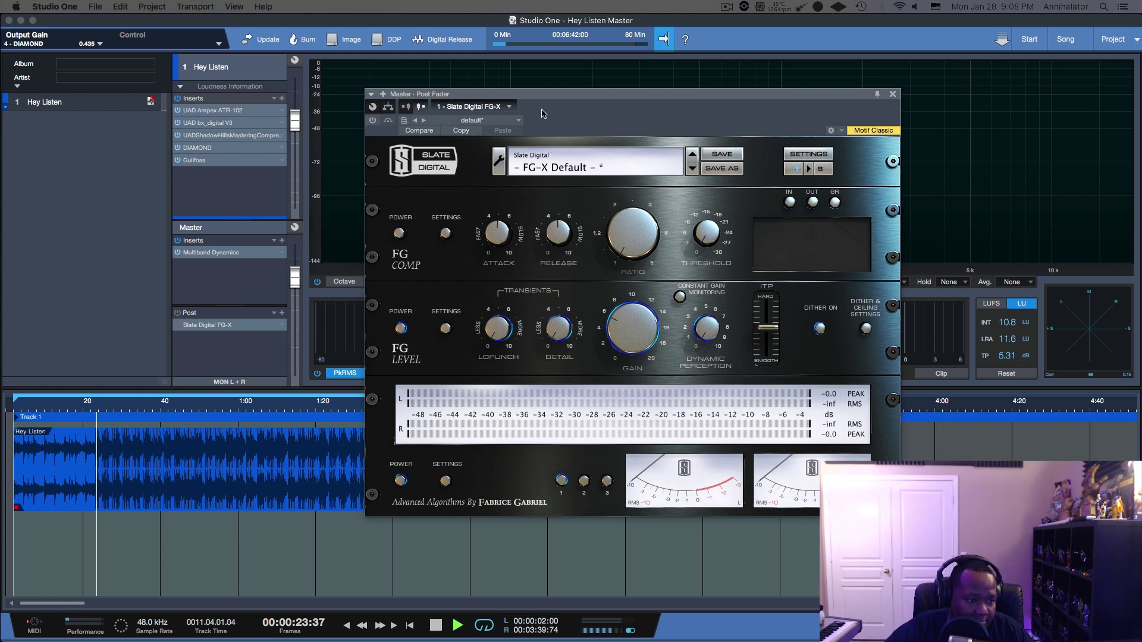
key("space")
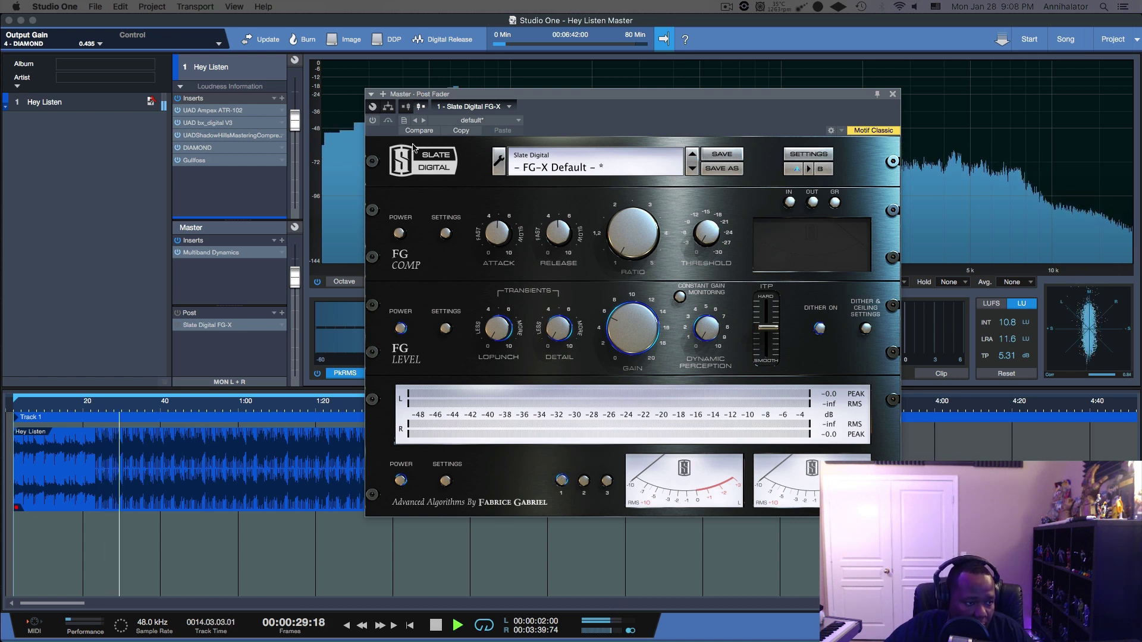
left_click(373, 120)
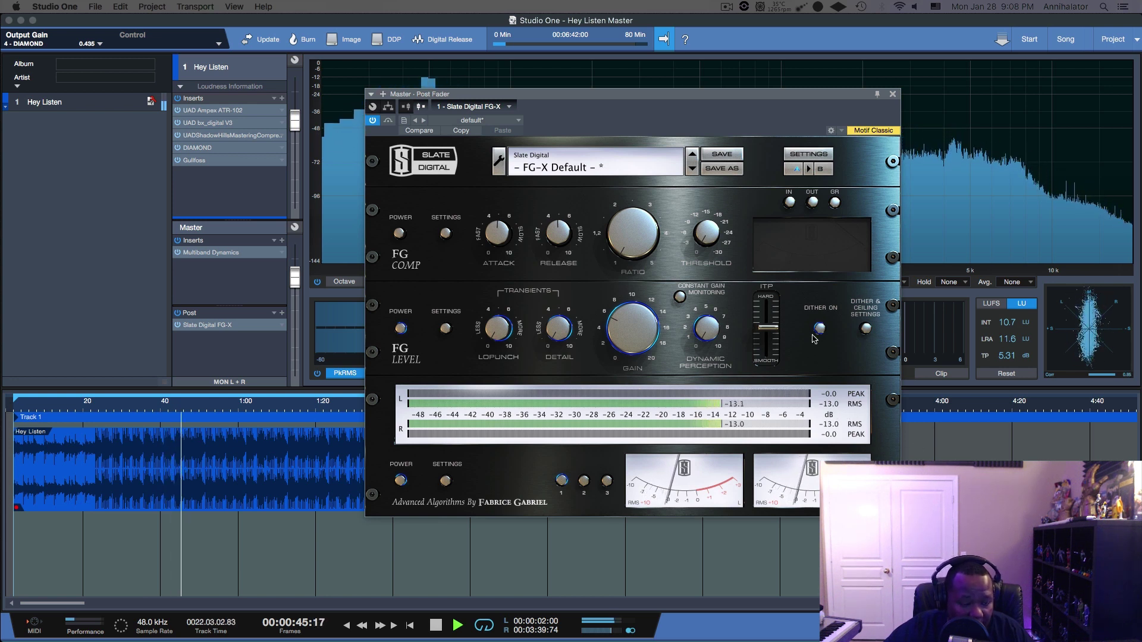
Reposition the FG-X editor and audition higher FG LEVEL gain amounts during playback, settling at a parameter value of 0.382
left_click_drag(721, 93, 583, 160)
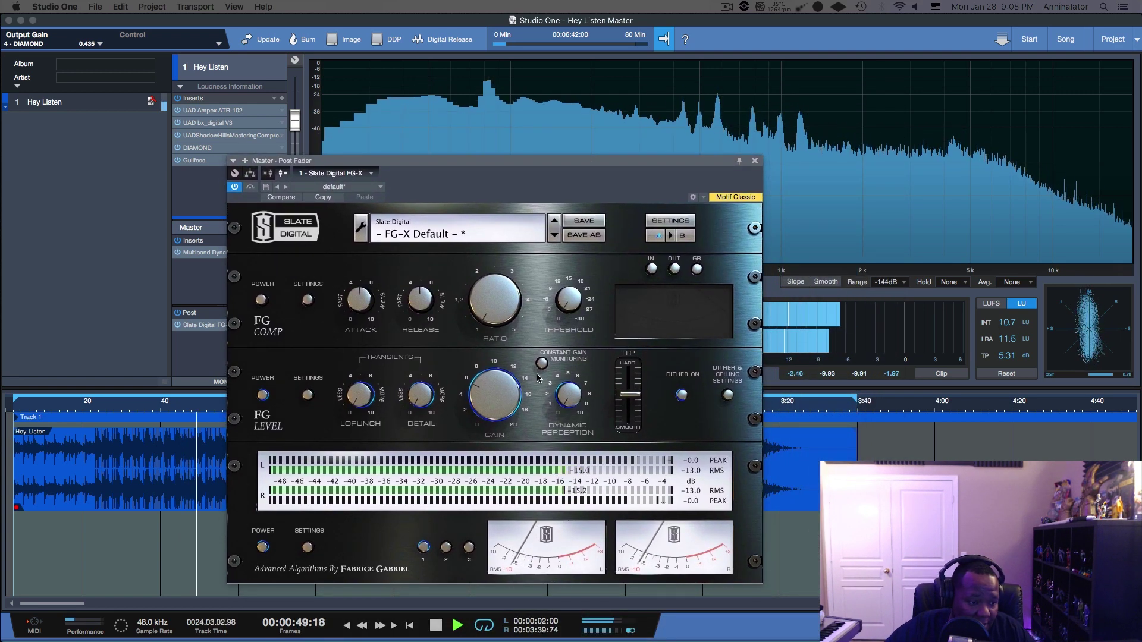
mouse_move(493, 403)
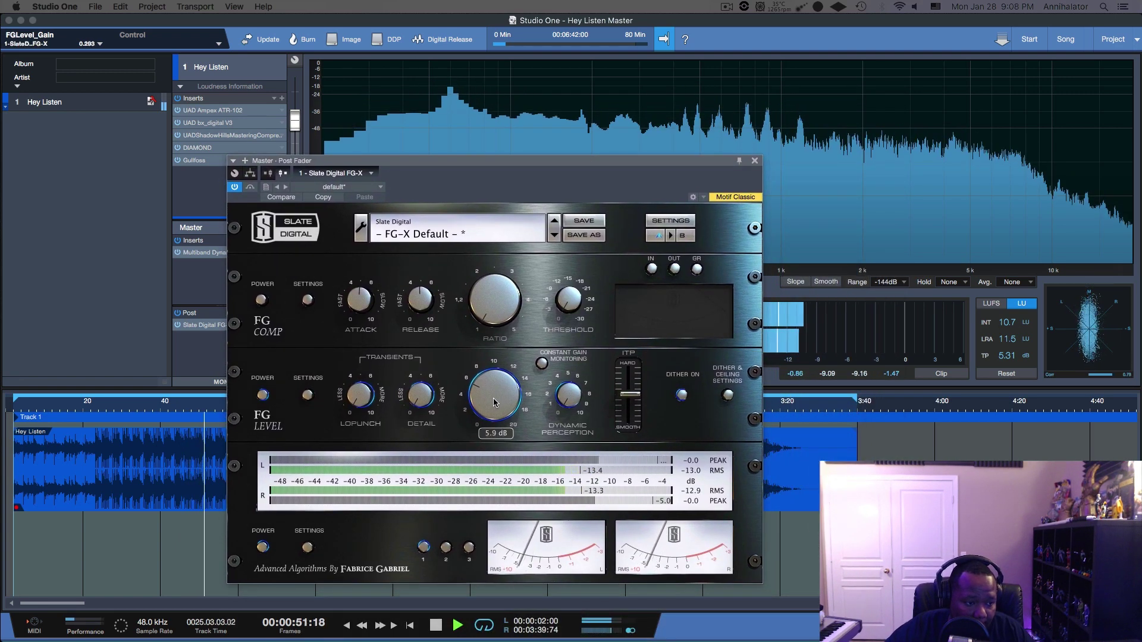
left_click_drag(493, 403, 494, 375)
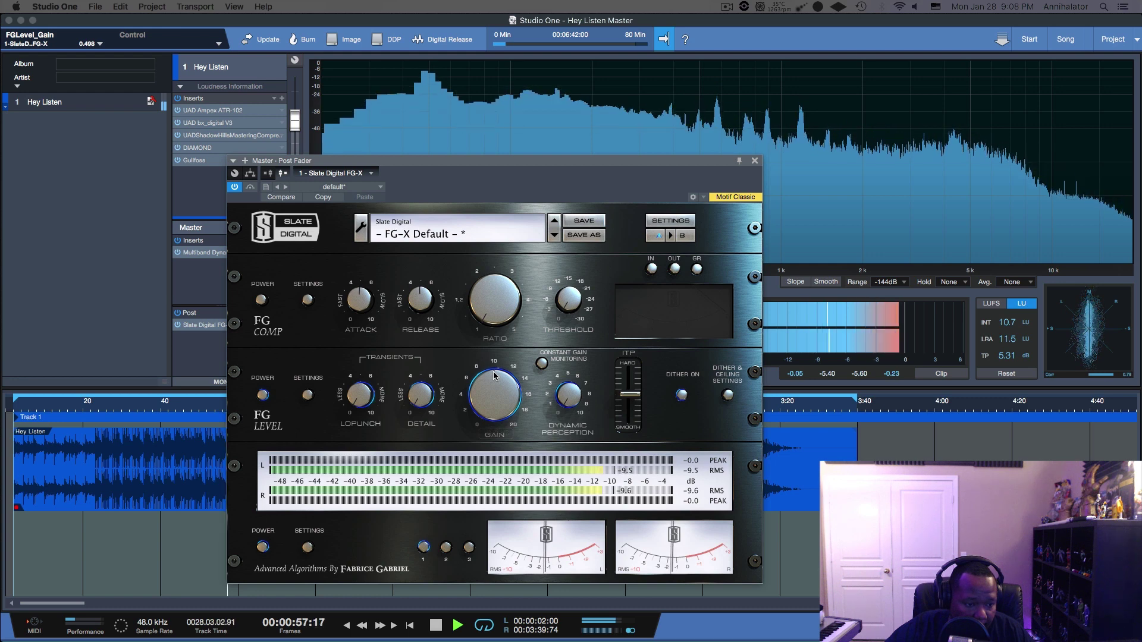
left_click_drag(493, 376, 494, 376)
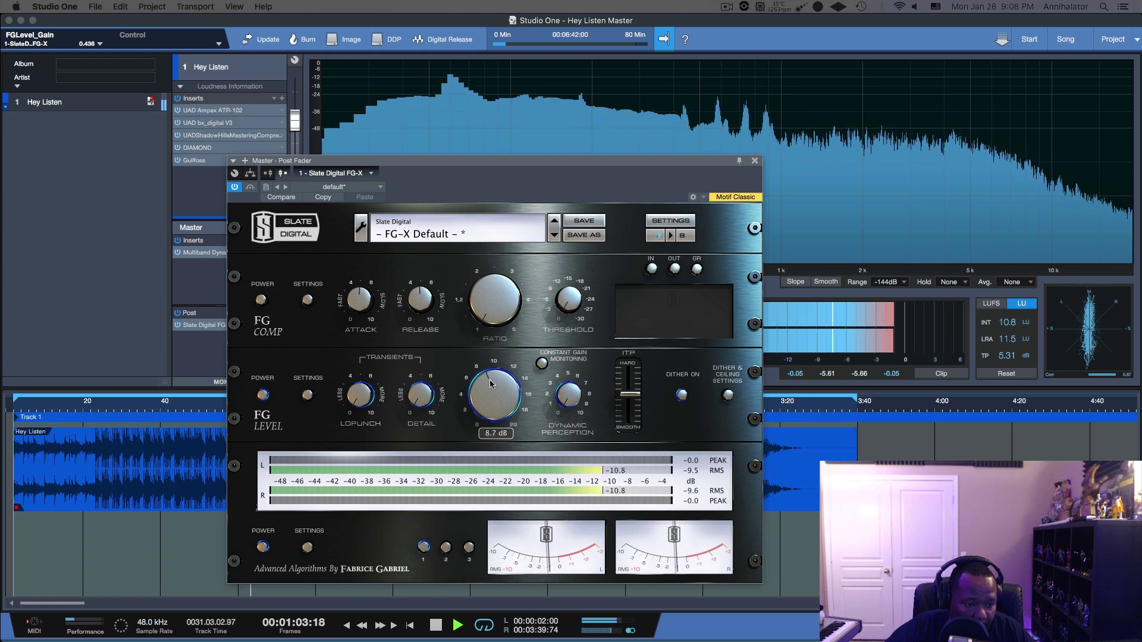
left_click_drag(490, 385, 488, 391)
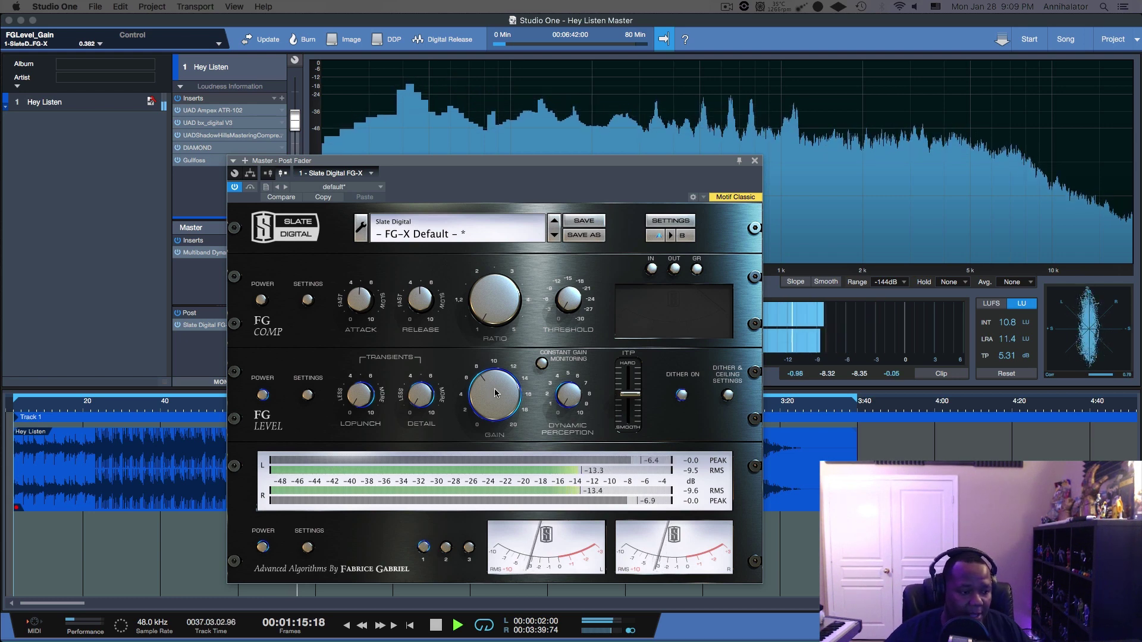
Bypass FG-X and replay the song from about 0:29 to hear it without the plug-in
left_click(235, 188)
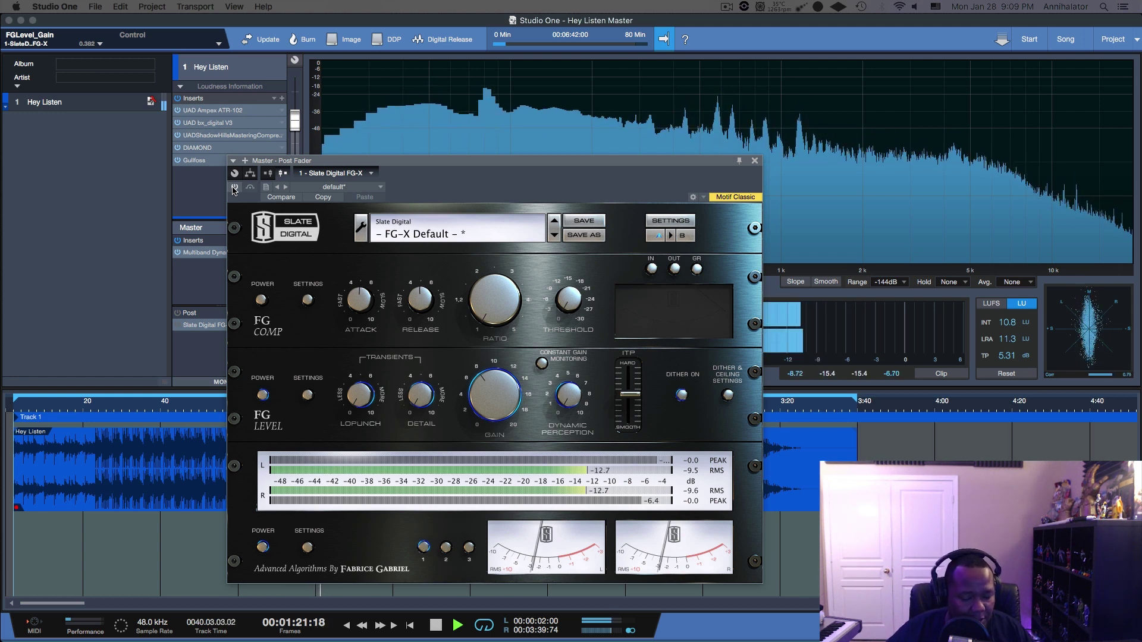
key("space")
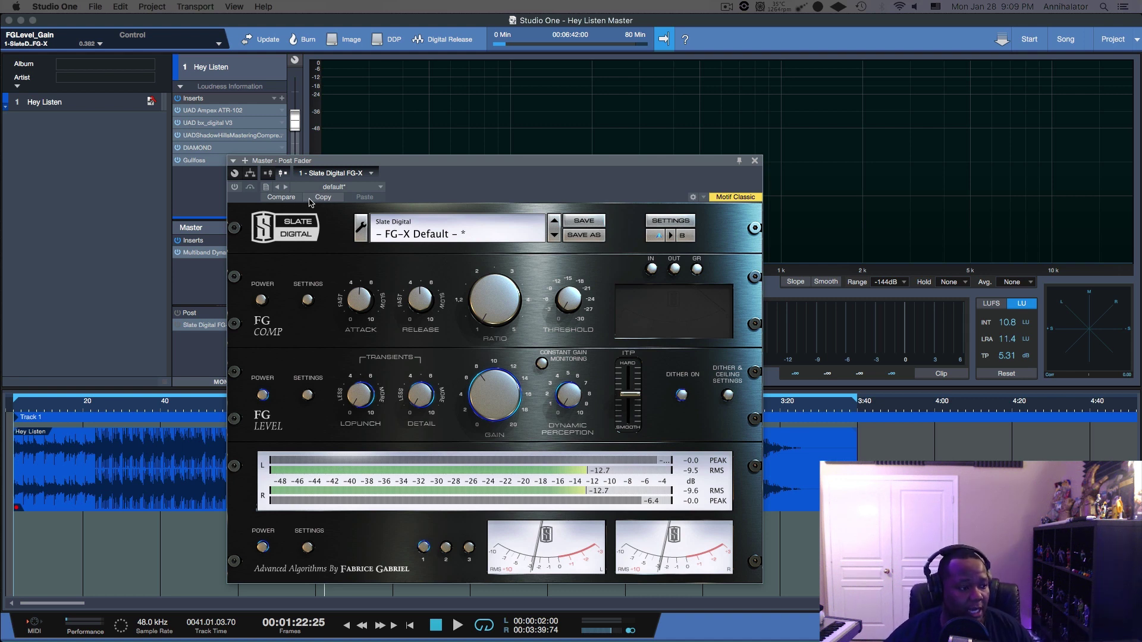
key("space")
left_click(117, 519)
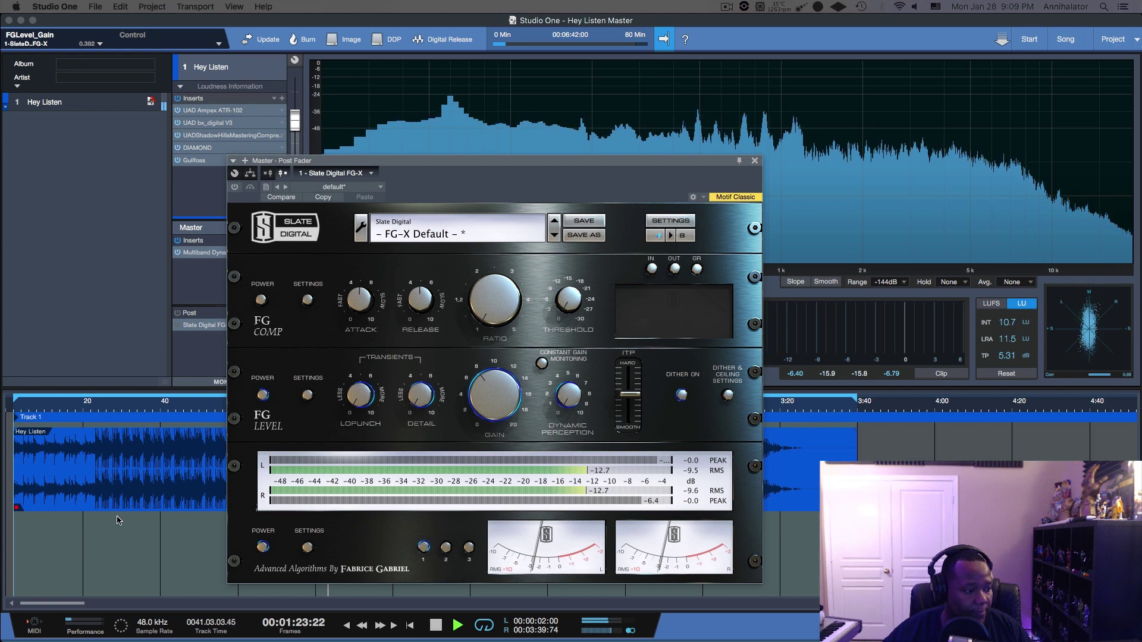
key("space")
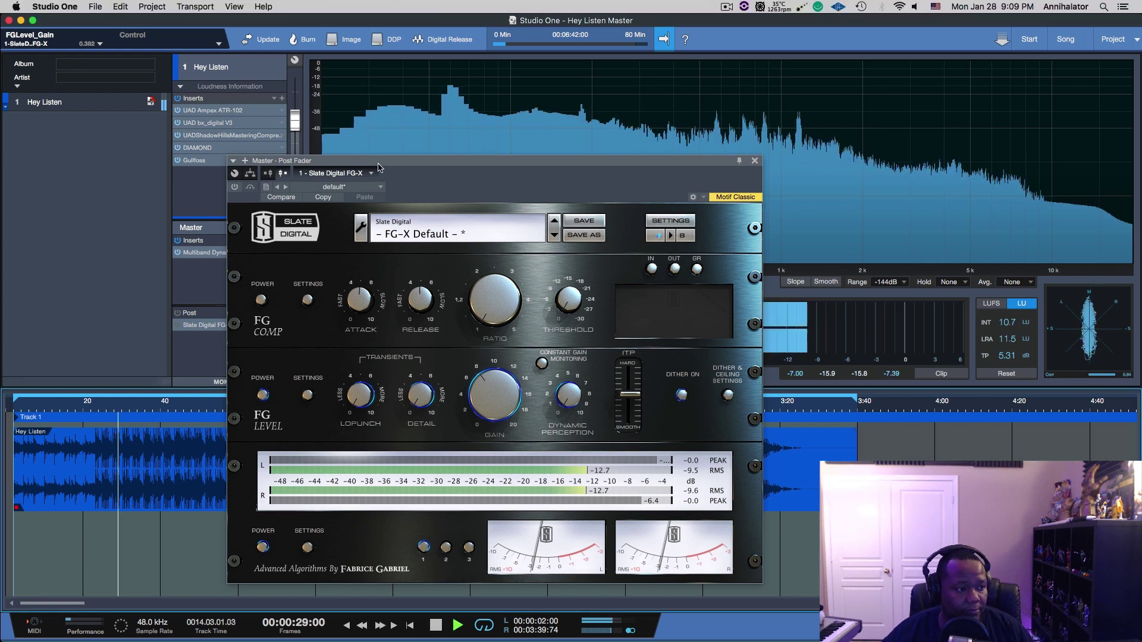
Re-enable FG-X during playback, stop the song, and close the plug-in editor
left_click(236, 188)
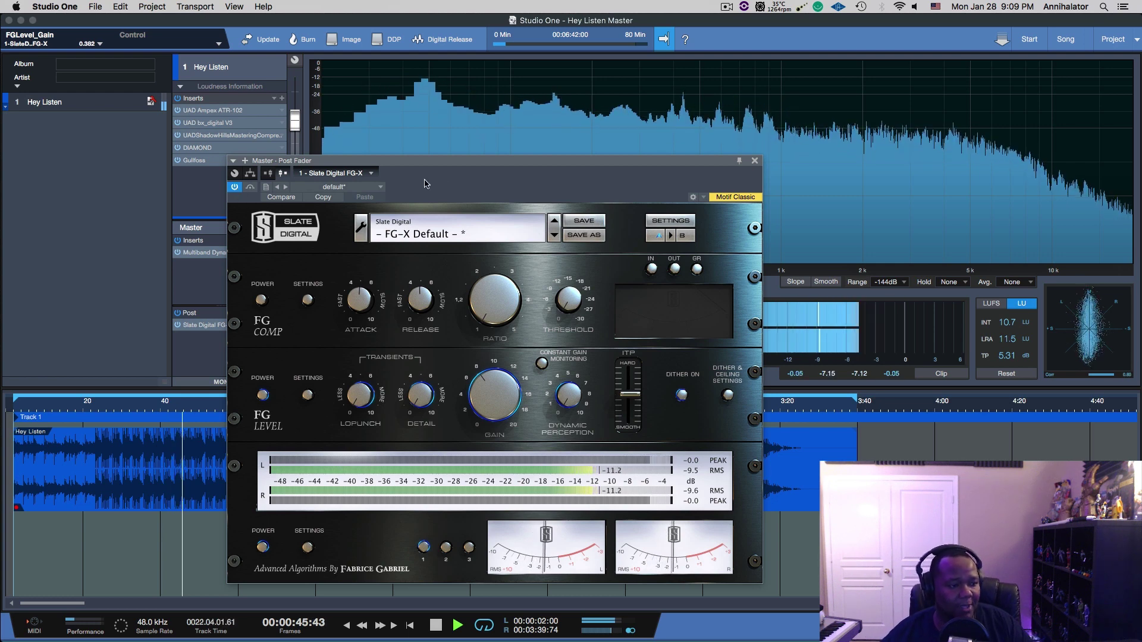
key("space")
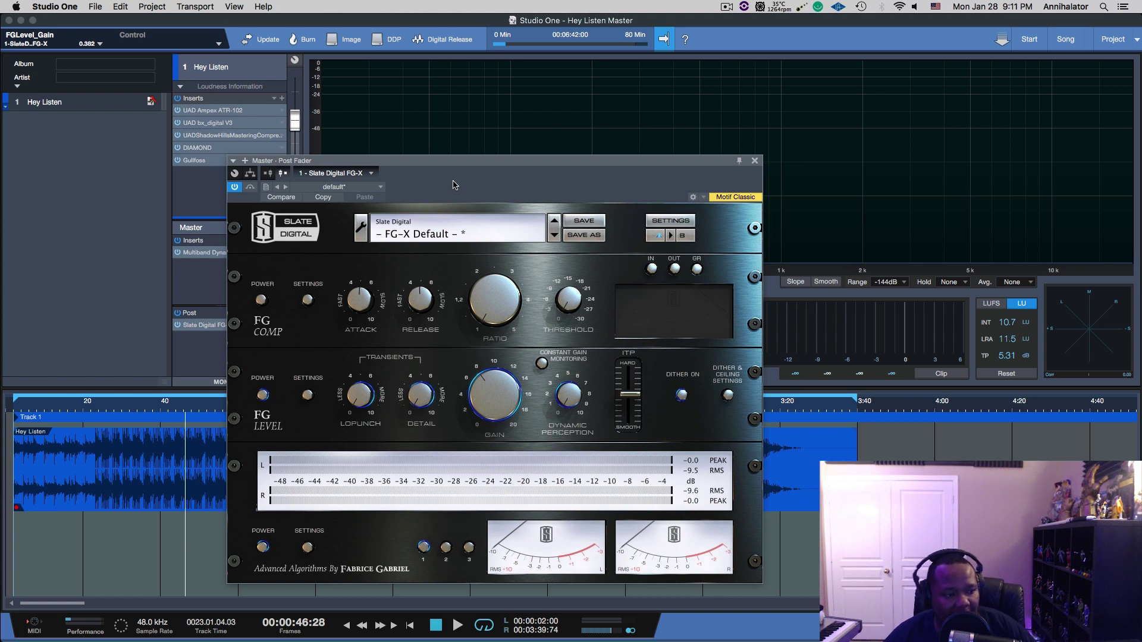
left_click(754, 161)
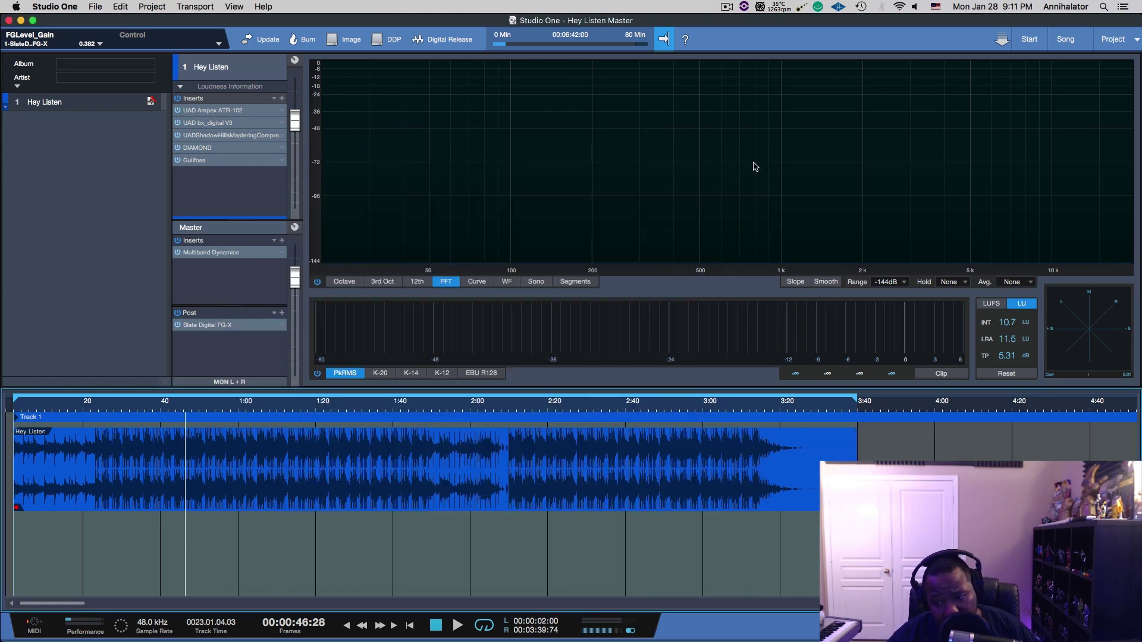